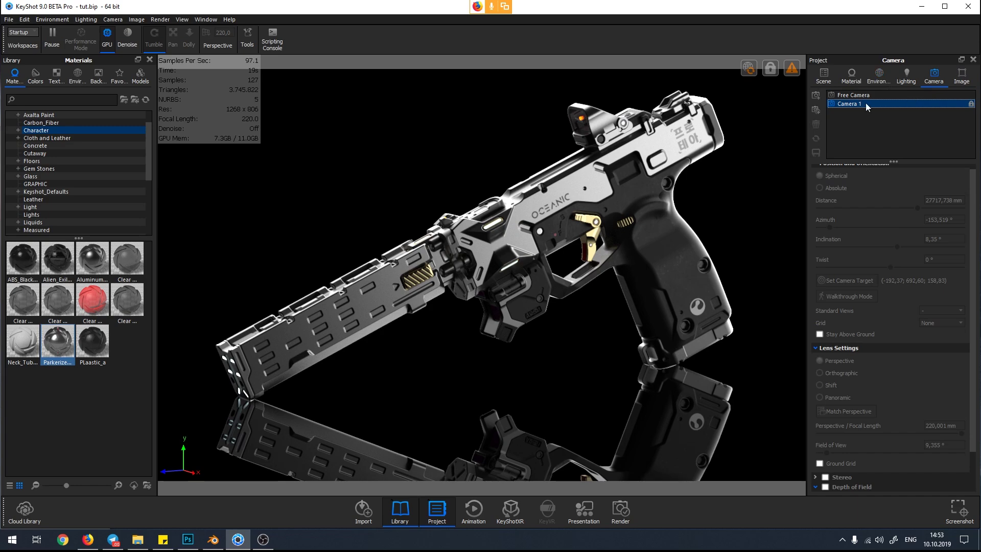
Orbit around the pistol with the Free Camera to check it from several angles, and return to Camera 1.
left_click(853, 95)
left_click_drag(490, 190, 762, 208)
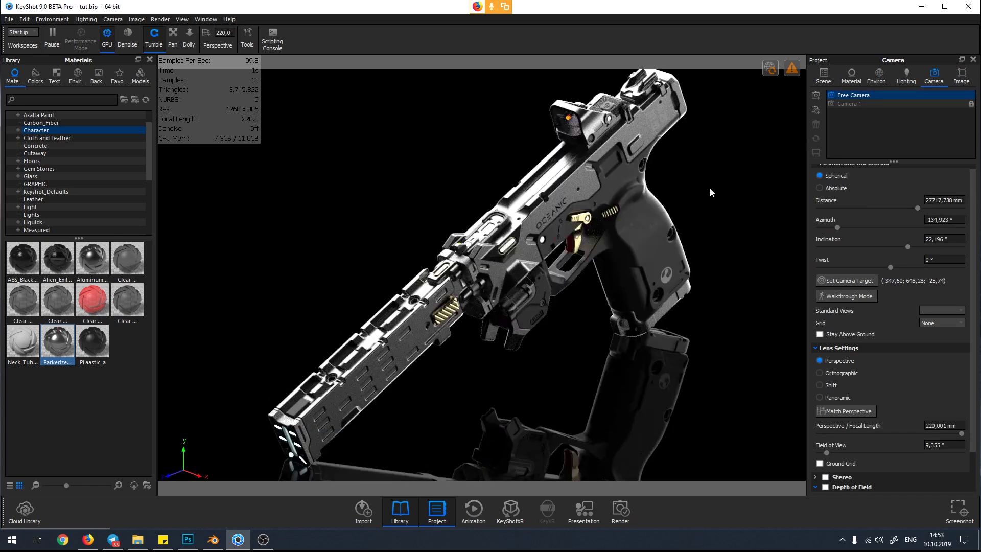
left_click_drag(709, 188, 610, 150)
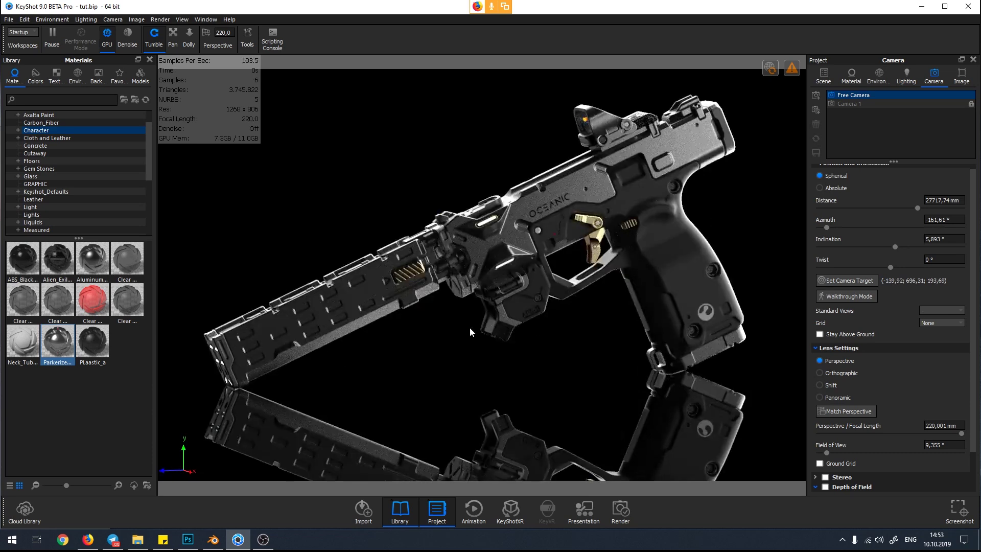
left_click_drag(452, 340, 582, 188)
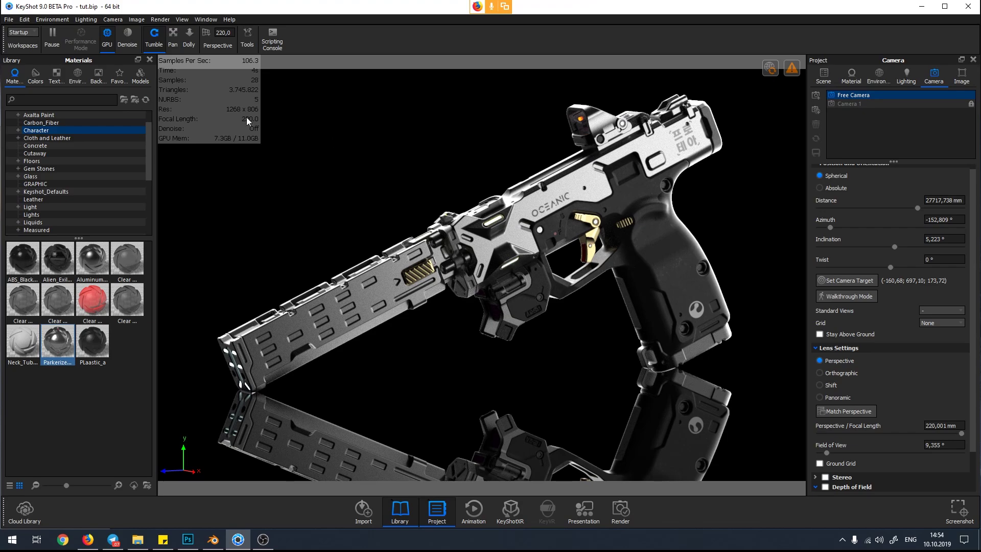
left_click_drag(524, 155, 483, 154)
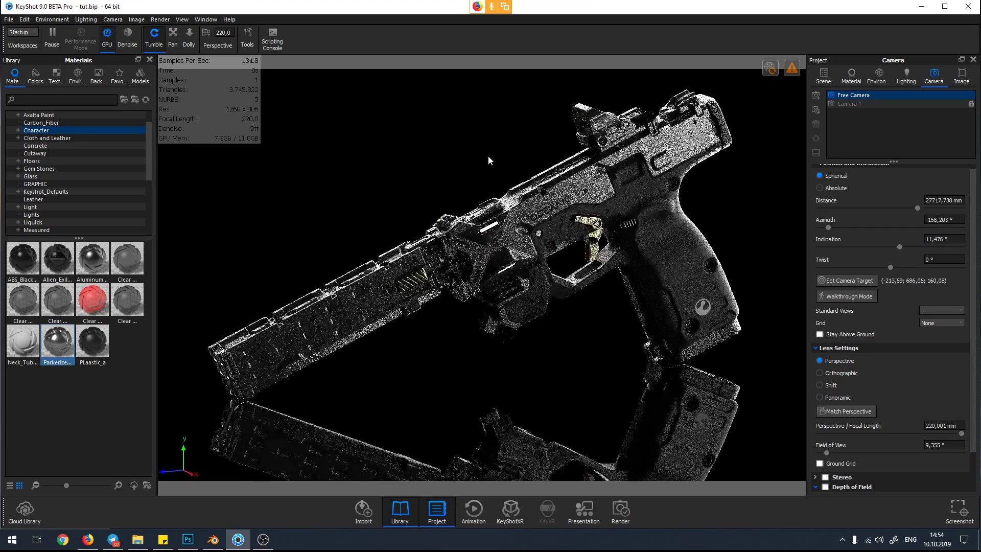
left_click_drag(572, 182, 587, 170)
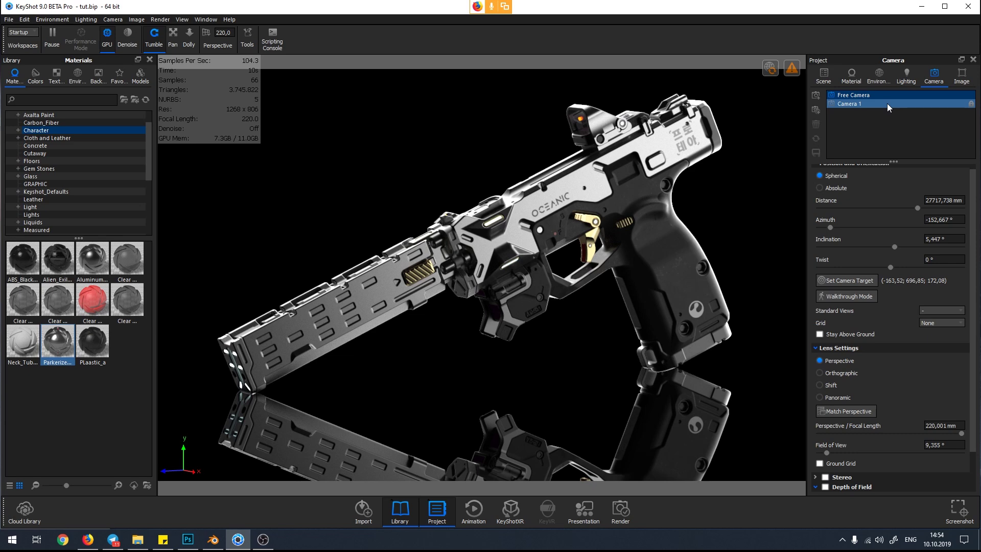
left_click(872, 102)
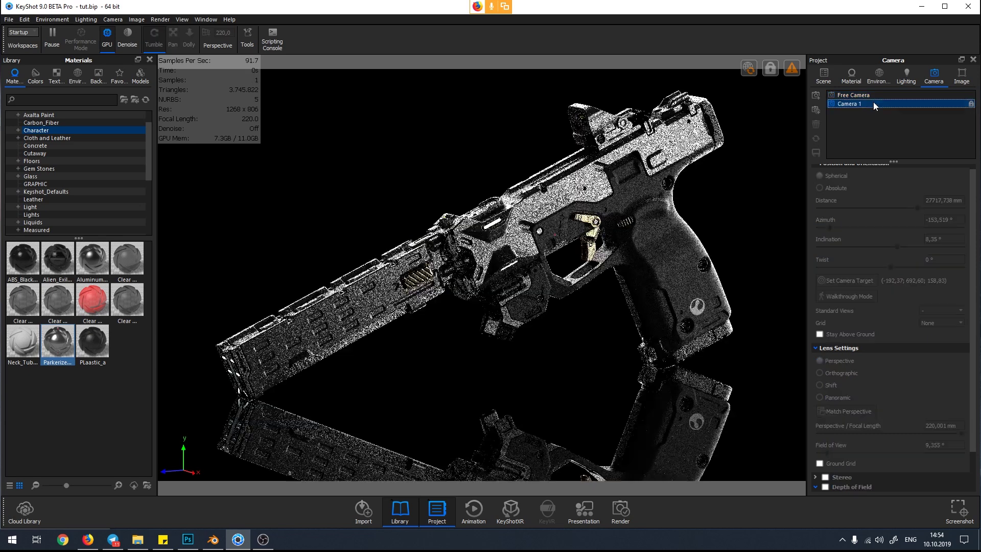
Open the image settings and look through the landscape and portrait resolution presets without choosing one.
left_click(961, 77)
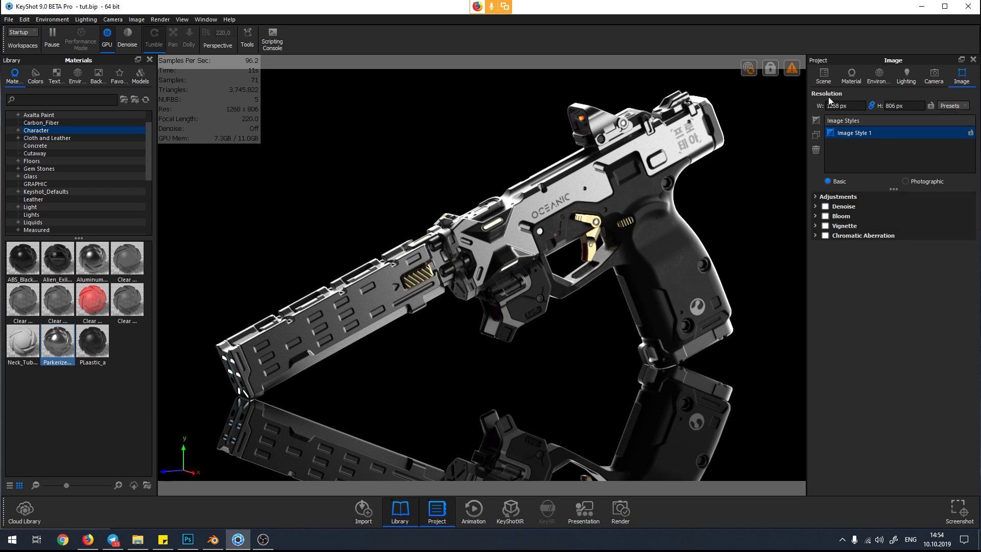
left_click(960, 107)
mouse_move(940, 116)
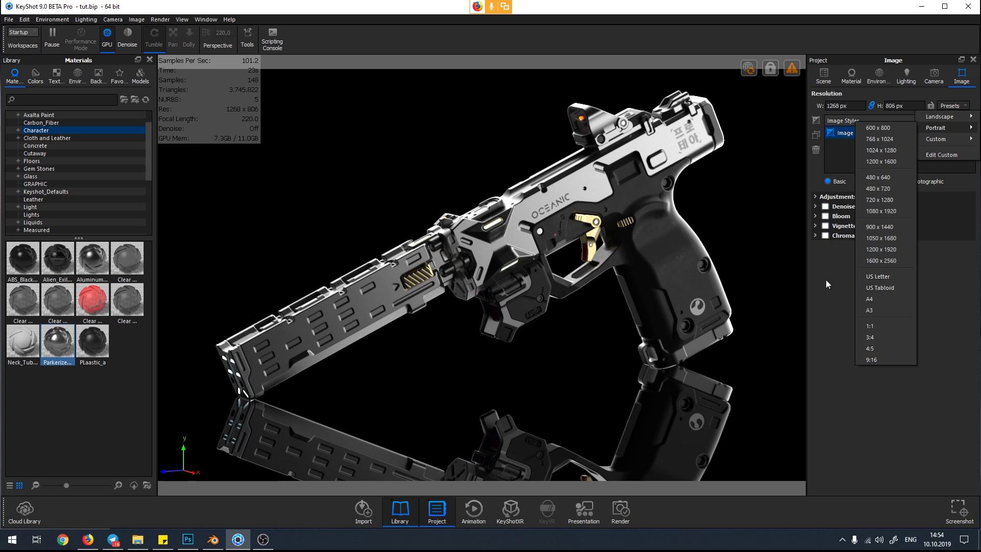
left_click(839, 265)
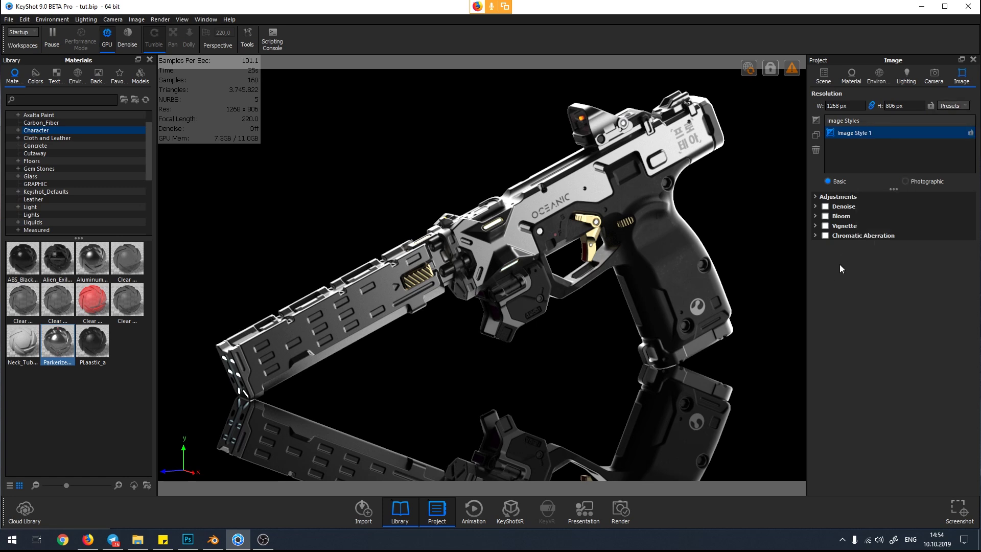
Add a second image style and lower its exposure to about -1.612 EV.
left_click(816, 120)
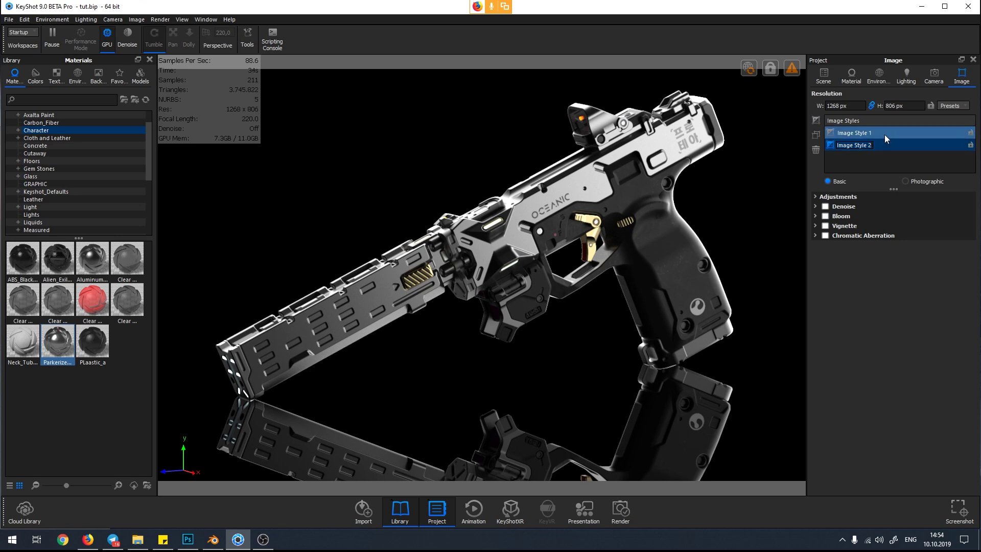
left_click(888, 143)
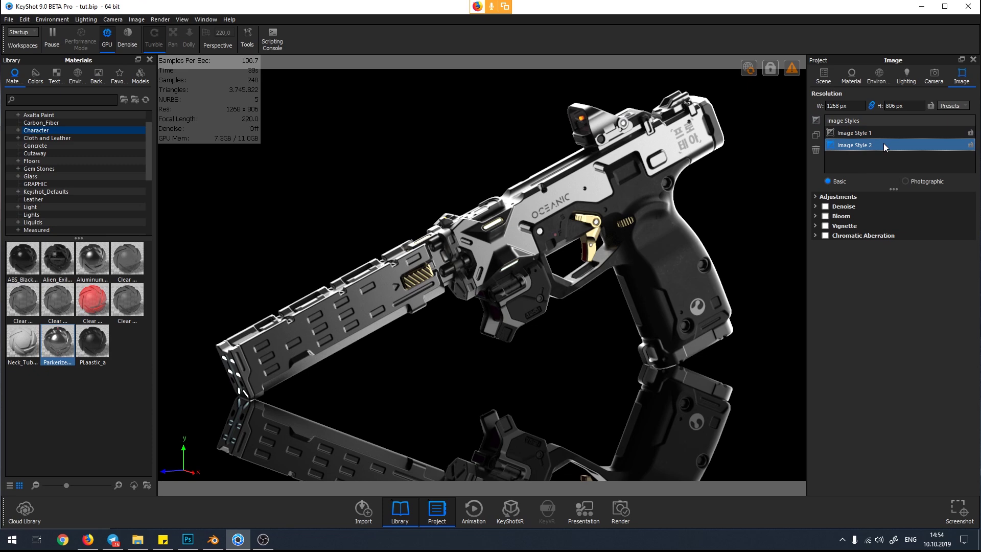
left_click(885, 196)
left_click_drag(893, 217, 836, 217)
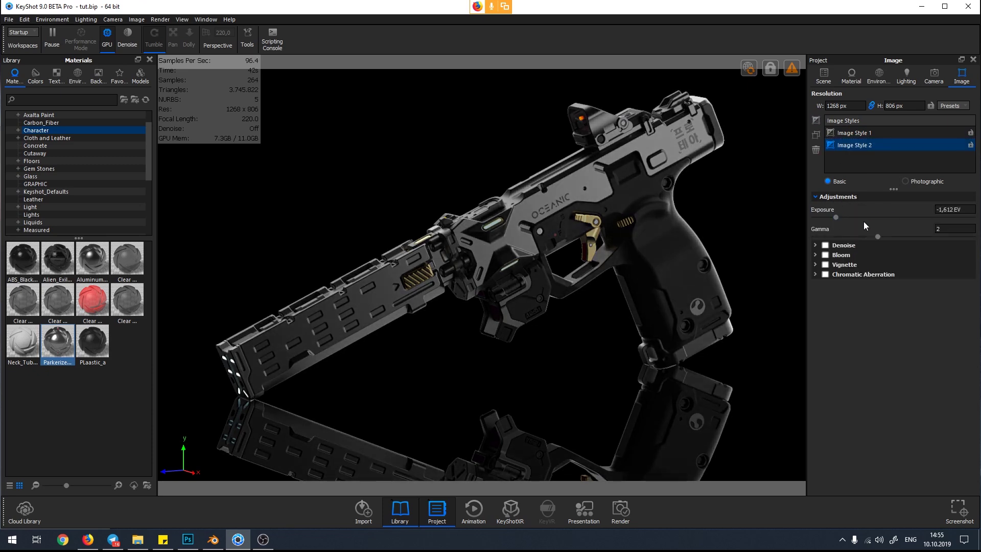
Compare the render under Image Style 1 and Image Style 2 by switching between them.
left_click(878, 136)
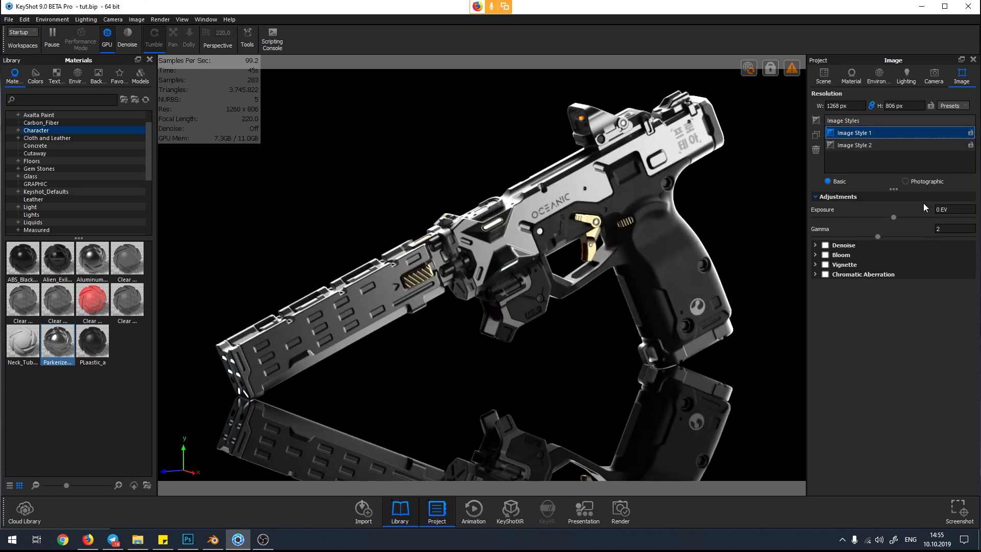
left_click(885, 147)
left_click(884, 129)
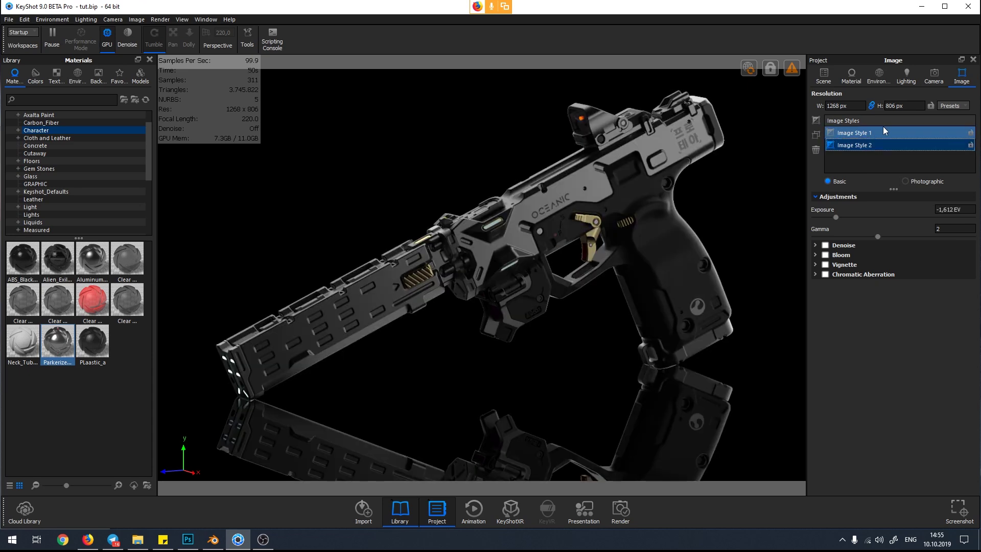
left_click(890, 145)
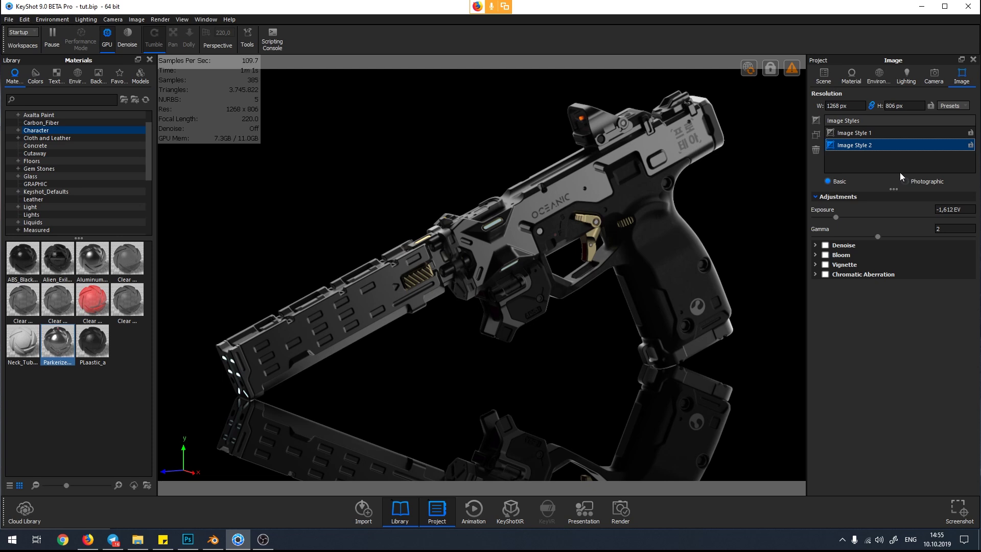
Reset the exposure of Image Style 2 to 0 EV and delete that style, keeping Image Style 1.
double_click(967, 205)
type("0")
key("Return")
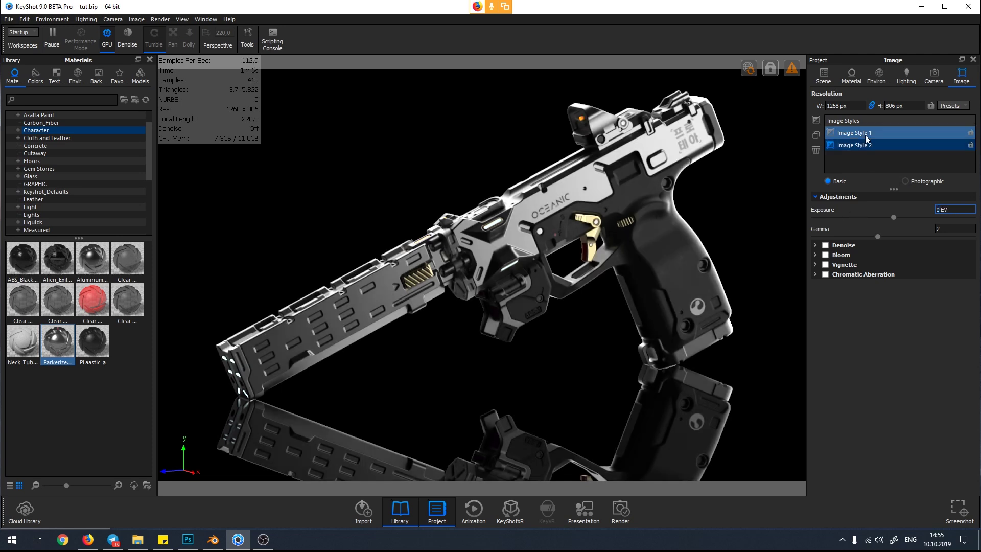
left_click(816, 149)
double_click(864, 134)
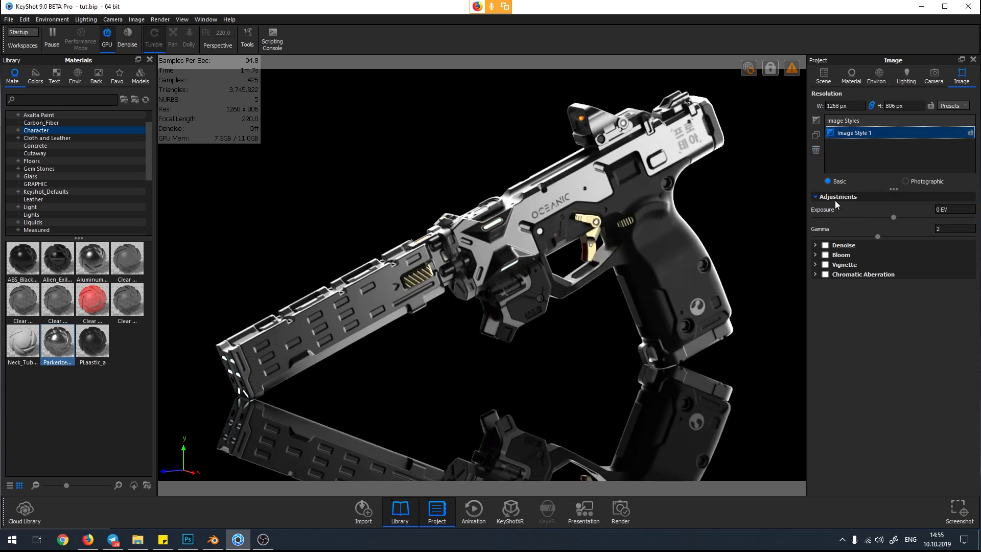
Compare the basic and photographic modes of Image Style 1, ending in photographic with its tone mapping settings shown.
left_click(816, 245)
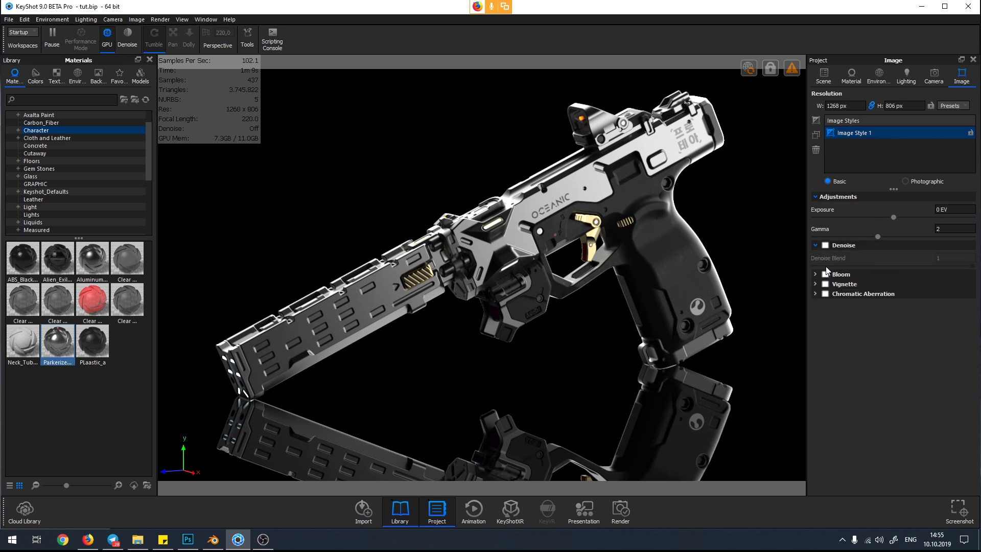
left_click(912, 182)
left_click(828, 182)
left_click(912, 182)
left_click(845, 181)
left_click(927, 182)
left_click(824, 197)
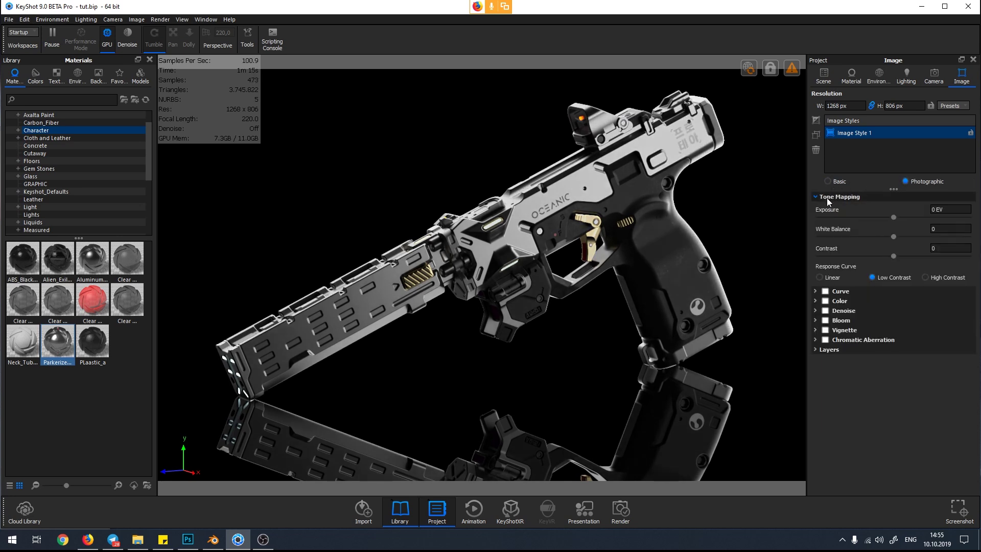
Set the photographic response curve to Linear, look over the layer, color and curve options, and return to basic mode.
left_click(820, 278)
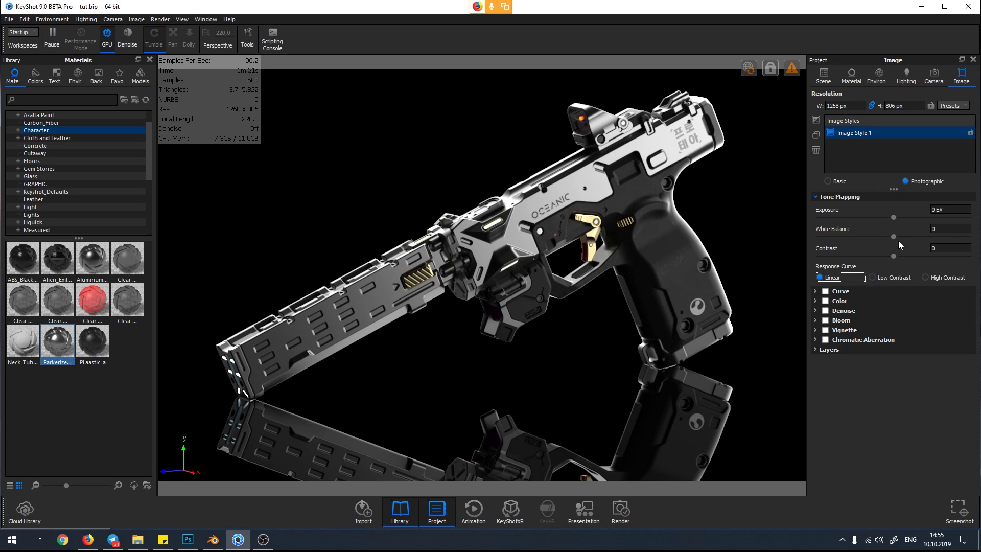
mouse_move(893, 237)
left_mouse_down()
mouse_move(875, 232)
mouse_move(894, 237)
left_mouse_up()
left_click(829, 350)
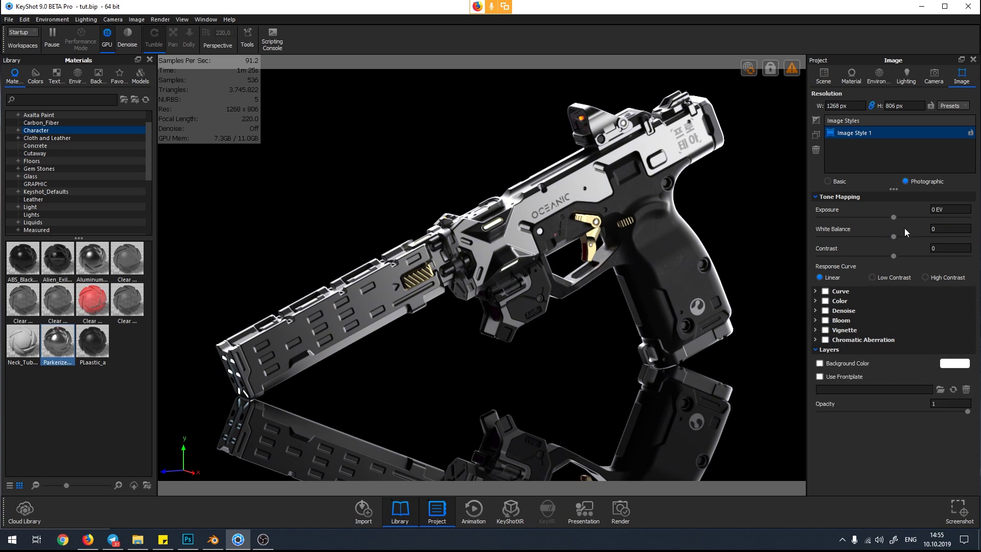
left_click(816, 301)
left_click(814, 290)
left_click(815, 291)
left_click(835, 182)
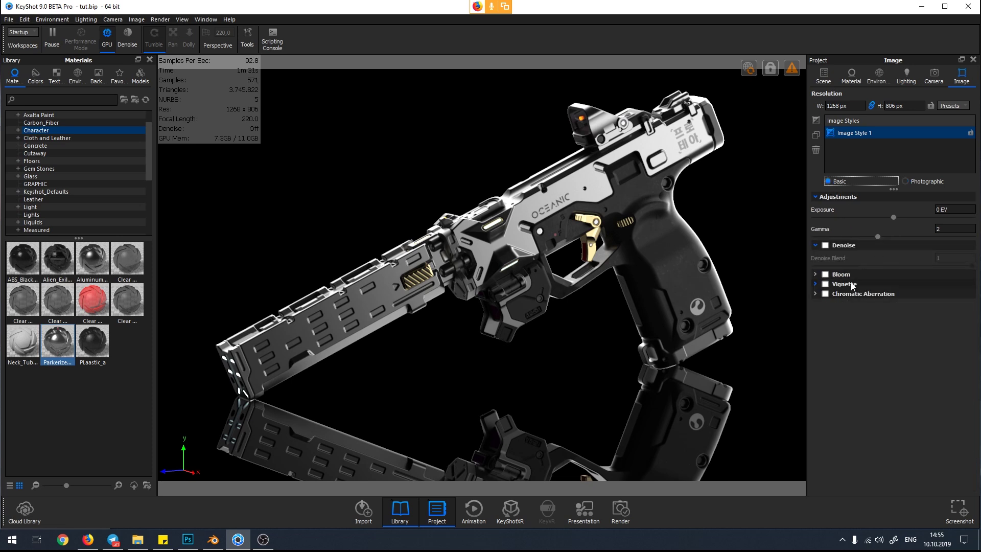
Show the chromatic aberration, vignette and bloom settings of Image Style 1.
left_click(815, 294)
left_click(815, 284)
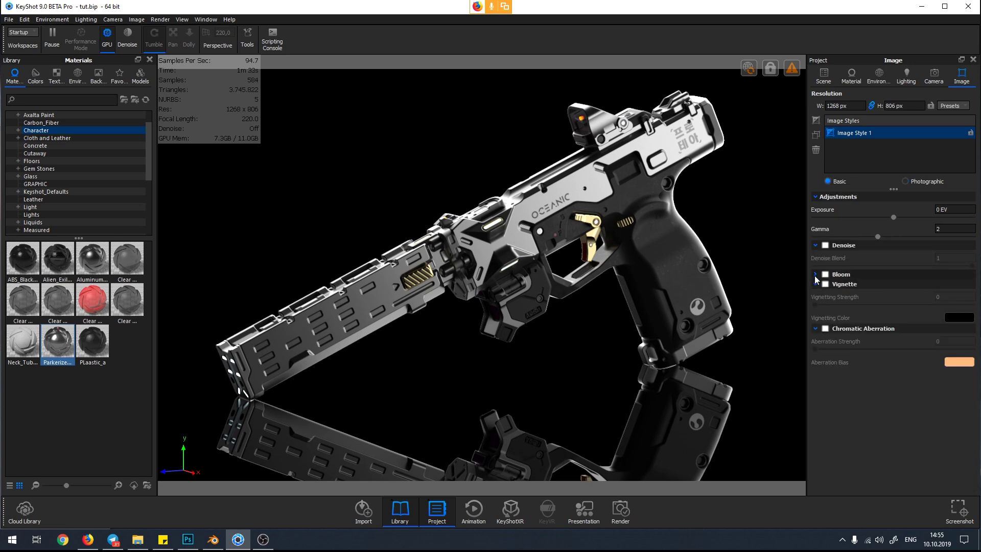
left_click(815, 275)
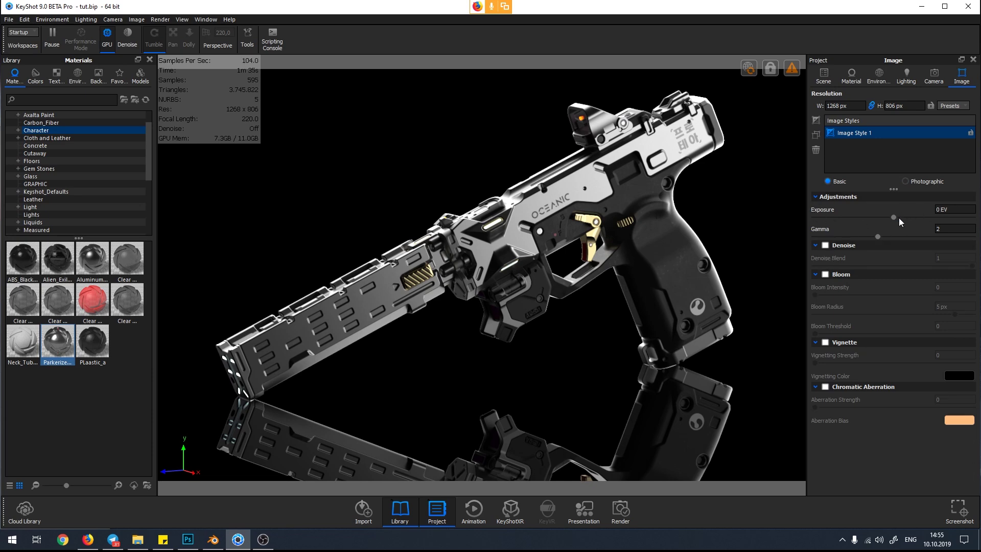
Try out the exposure and gamma adjustments, and set gamma back to 2.
left_click_drag(893, 217, 875, 236)
left_click(954, 228)
type("2")
Enable denoise for the image style and lower the denoise blend to 0.
left_click(825, 245)
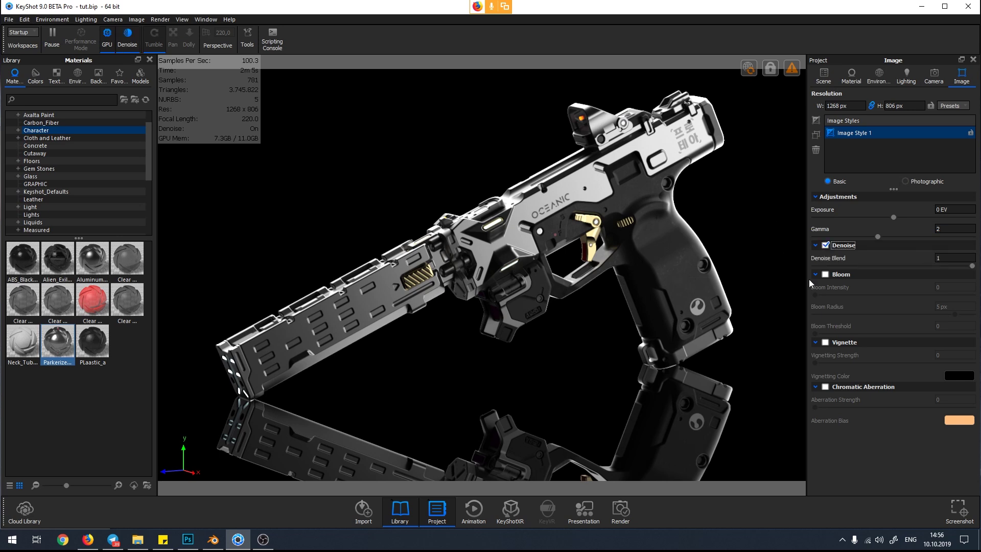
left_click_drag(972, 265, 924, 275)
Make the plane with the Beryllium_subtle material visible in the scene and check the render.
left_click(824, 75)
left_click(858, 151)
scroll(832, 159, "up", 10)
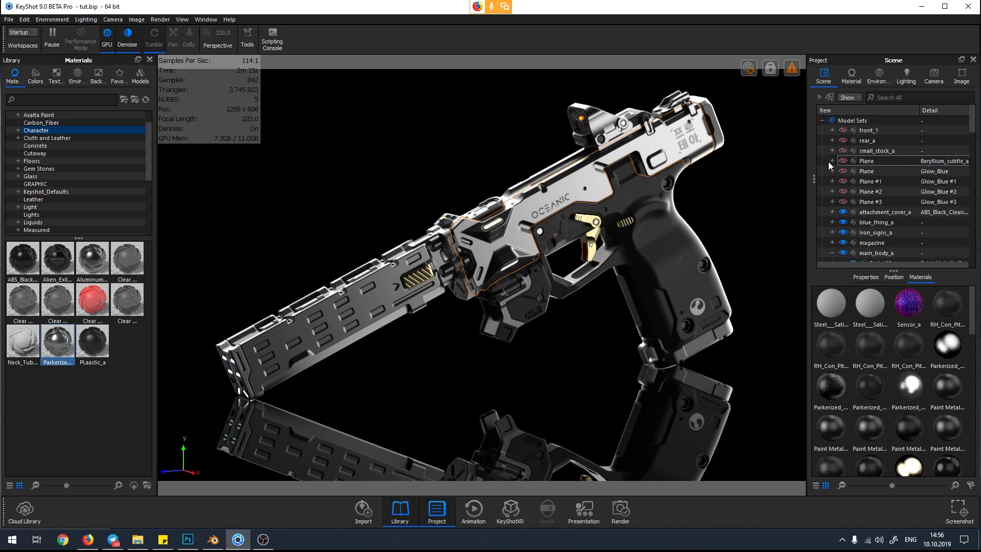
left_click(841, 160)
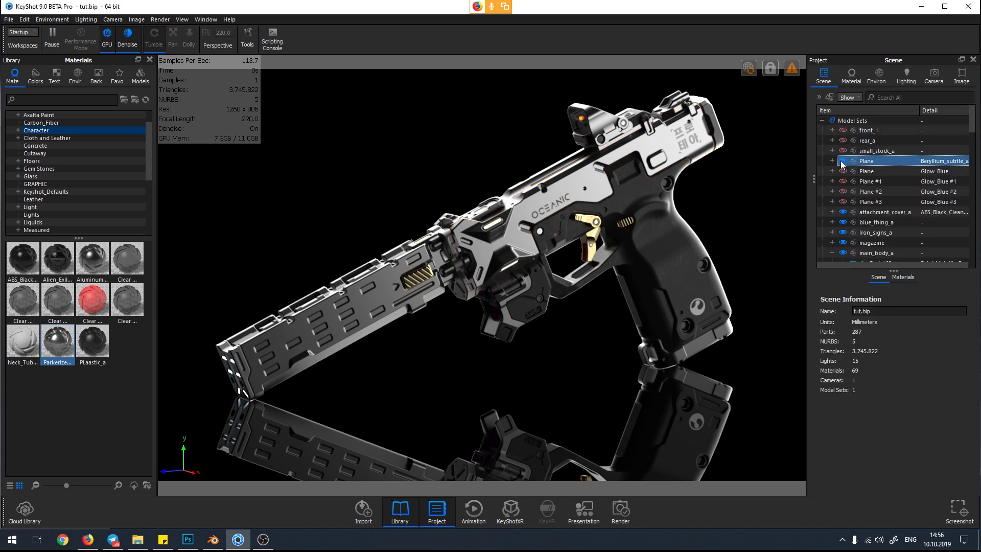
left_click(933, 77)
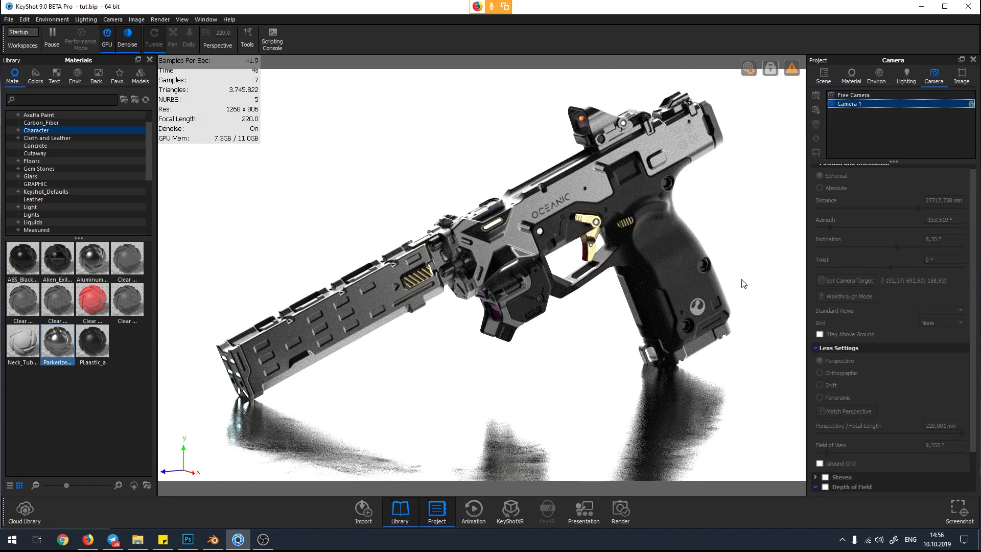
Try out the denoise blend on the scene with the visible plane, and turn denoise off.
left_click(961, 76)
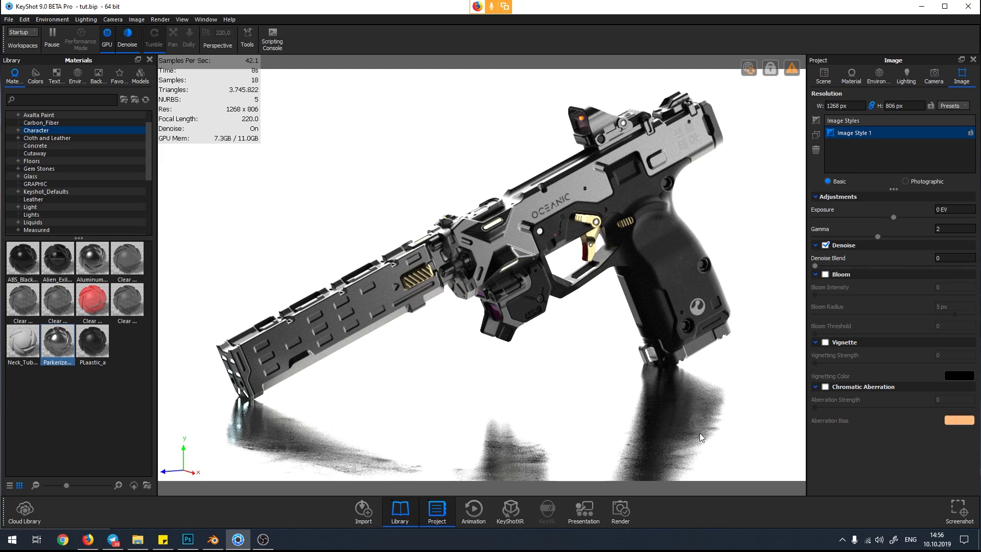
left_click_drag(814, 266, 972, 266)
left_click(825, 246)
Hide the plane with the Beryllium_subtle material again and look at the environment settings.
left_click(823, 77)
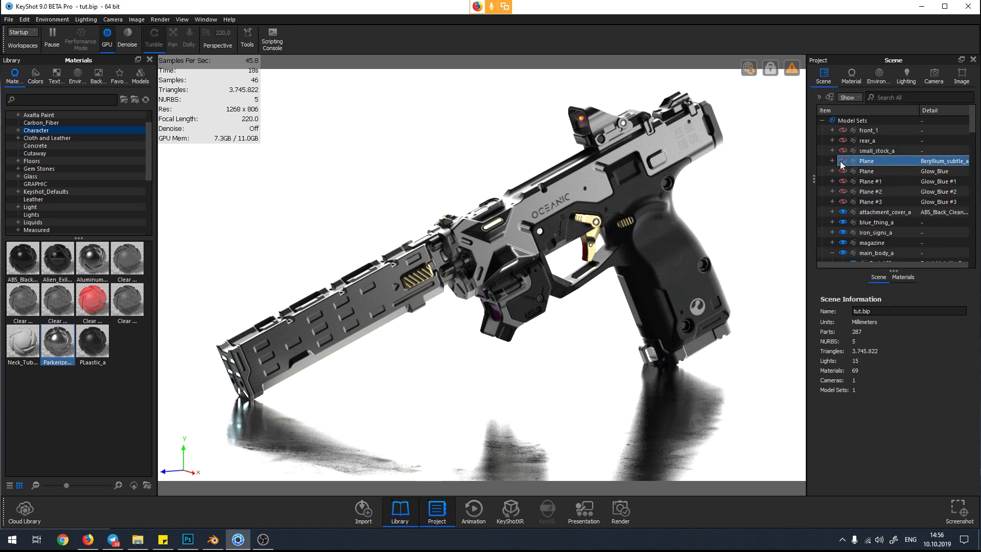
left_click(890, 77)
left_click(870, 225)
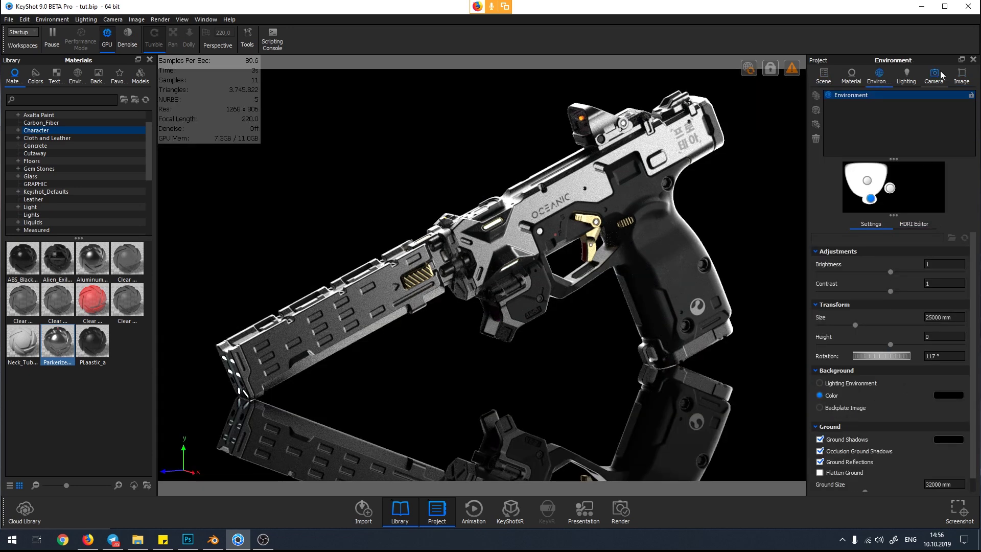
Enable bloom in the image style with an intensity of 0.21 and a radius of about 2.957 px.
left_click(961, 77)
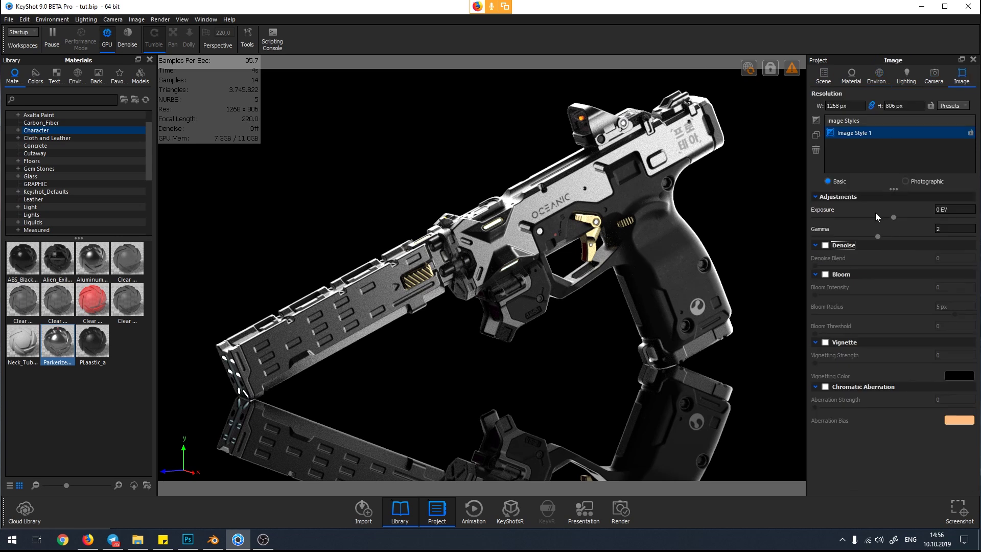
left_click(826, 274)
mouse_move(818, 295)
left_mouse_down()
mouse_move(953, 295)
mouse_move(821, 305)
left_mouse_up()
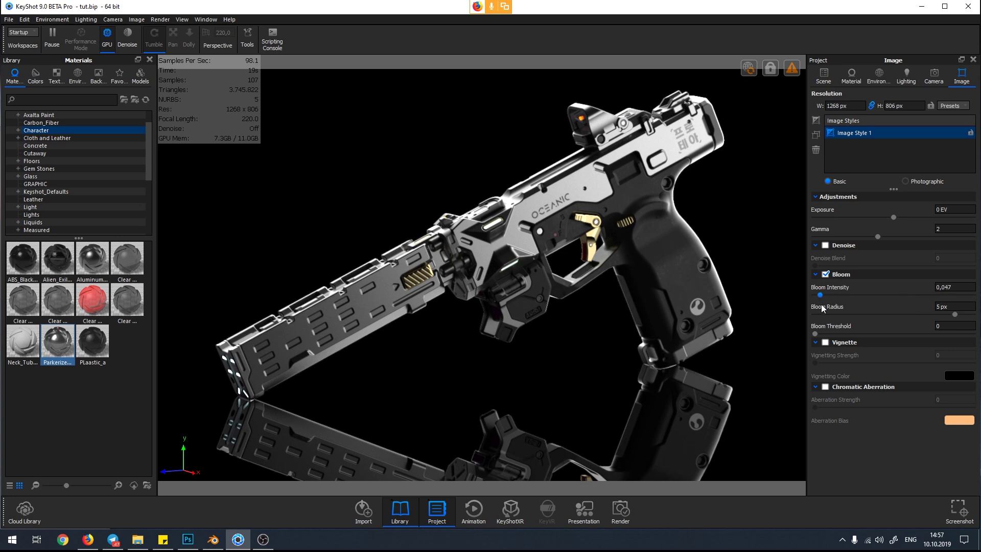
left_click_drag(955, 313, 883, 314)
Try out a vignette with a strength of 1.21 and red and blue colors, settling on blue #009EFF.
left_click(826, 342)
left_click_drag(815, 364, 958, 363)
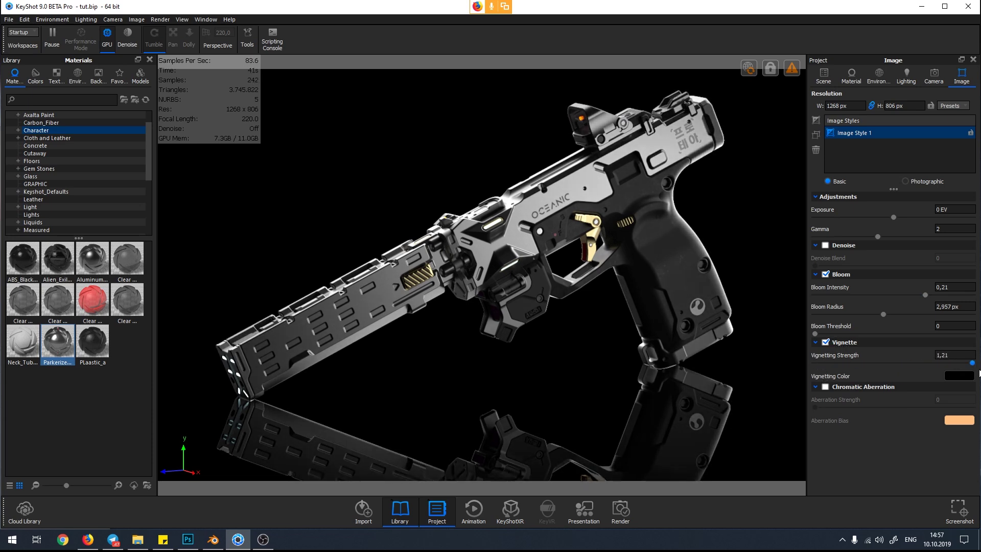
left_click(969, 377)
left_click(773, 197)
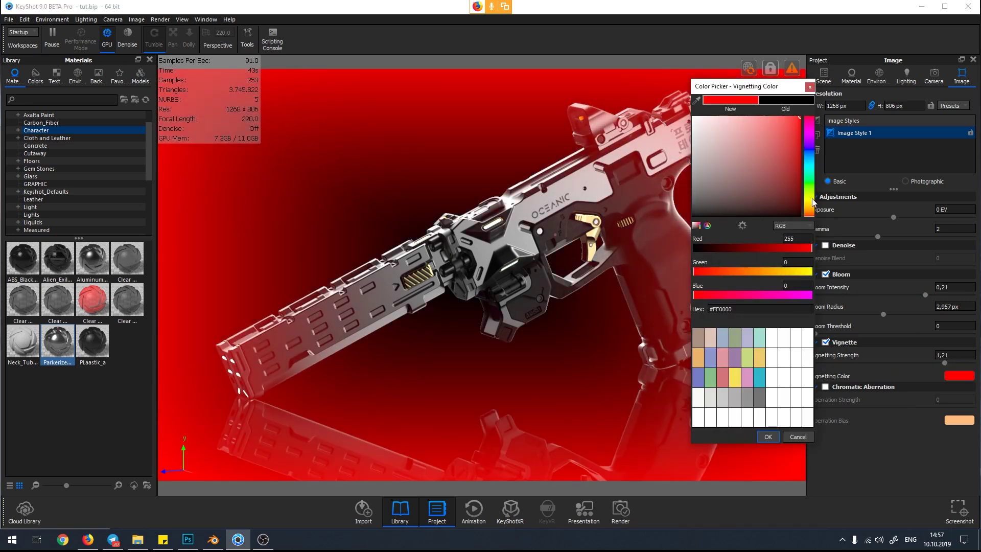
left_click(810, 218)
left_click_drag(811, 183, 811, 160)
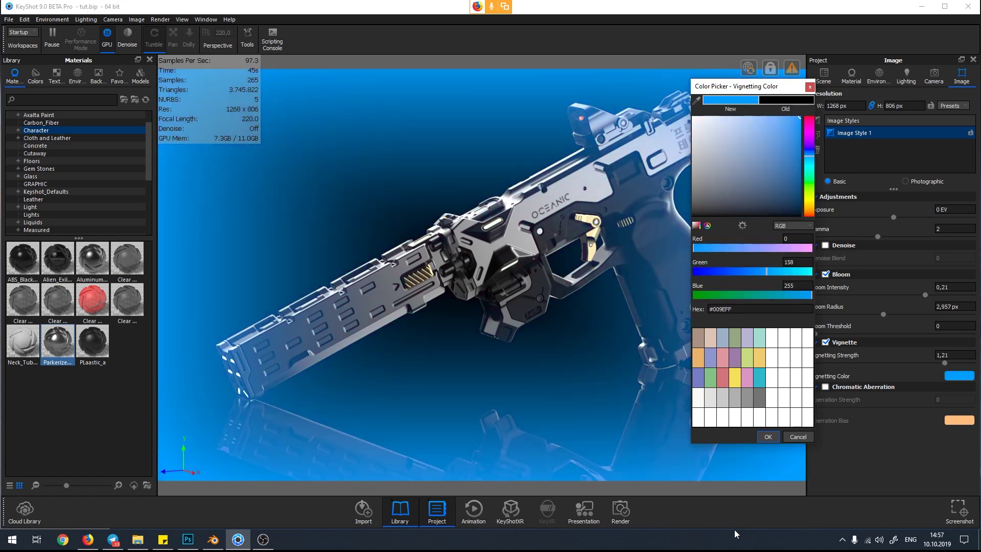
left_click(768, 437)
Set the vignette strength to 1.464 with a black color, and turn off both vignette and bloom.
left_click_drag(946, 364, 920, 375)
left_click(960, 376)
left_click_drag(731, 166, 741, 213)
left_click(768, 437)
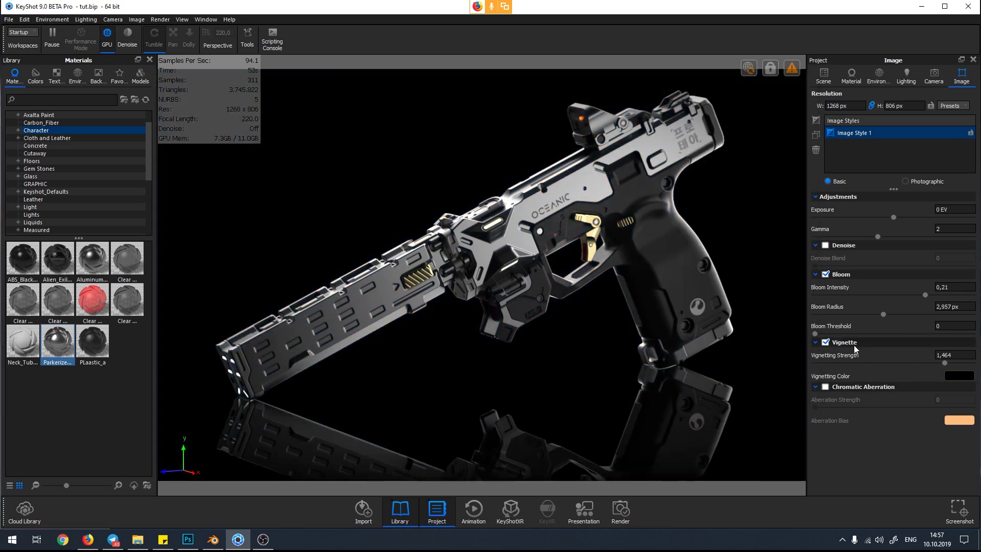
left_click(825, 342)
left_click(826, 274)
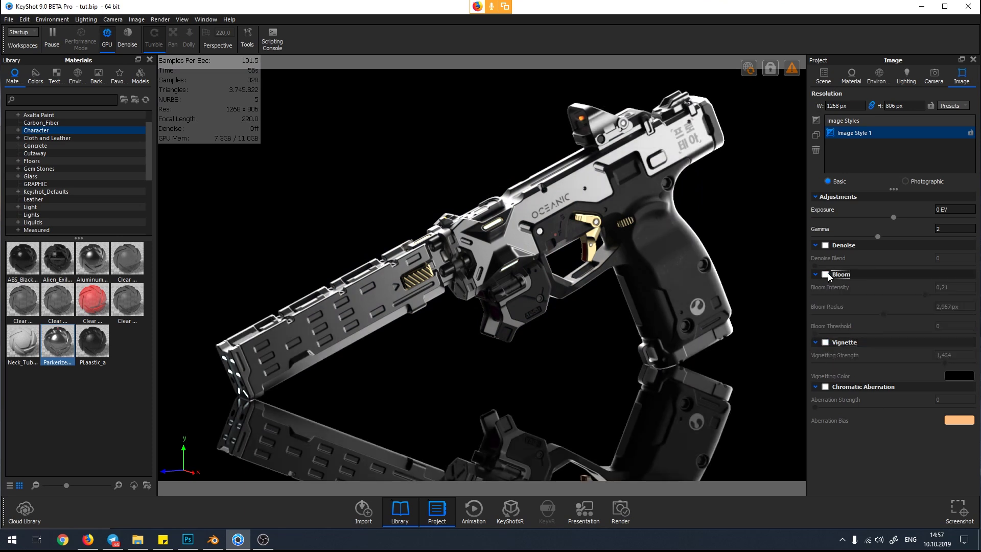
Enable chromatic aberration, compare strengths of 0.922 and 0.257, and return the strength to 0.
left_click(826, 387)
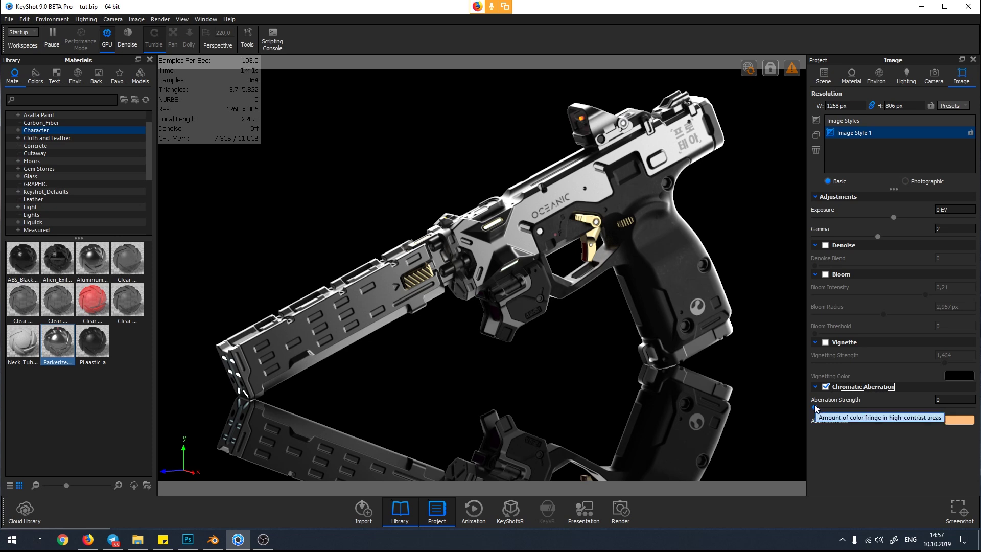
left_click_drag(814, 408, 944, 408)
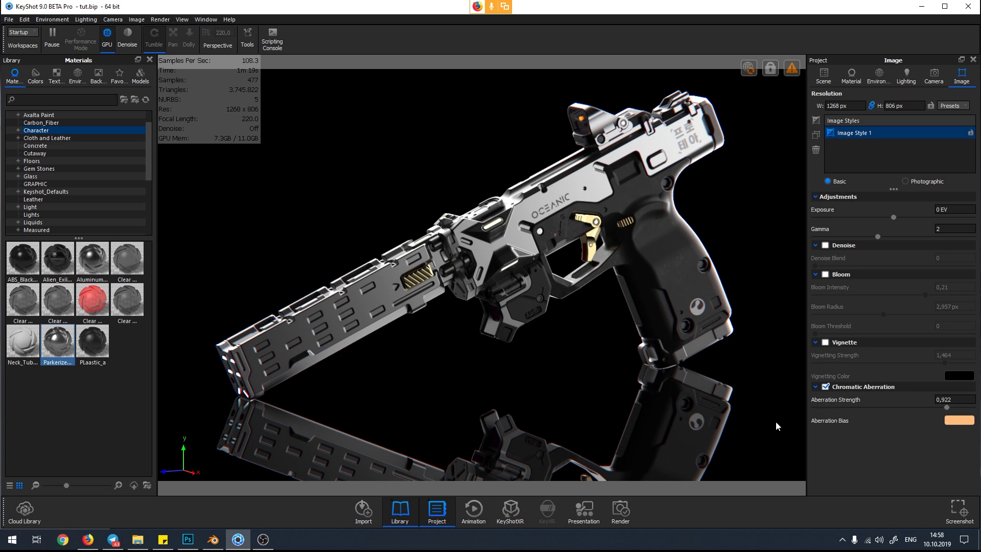
left_click(823, 387)
left_click(826, 388)
left_click_drag(950, 406, 852, 407)
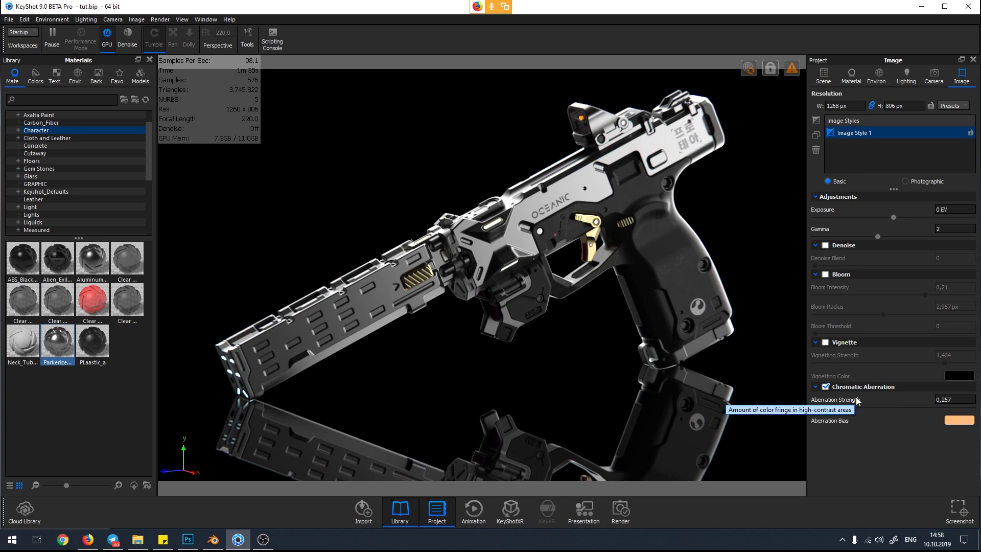
left_click_drag(851, 405, 808, 408)
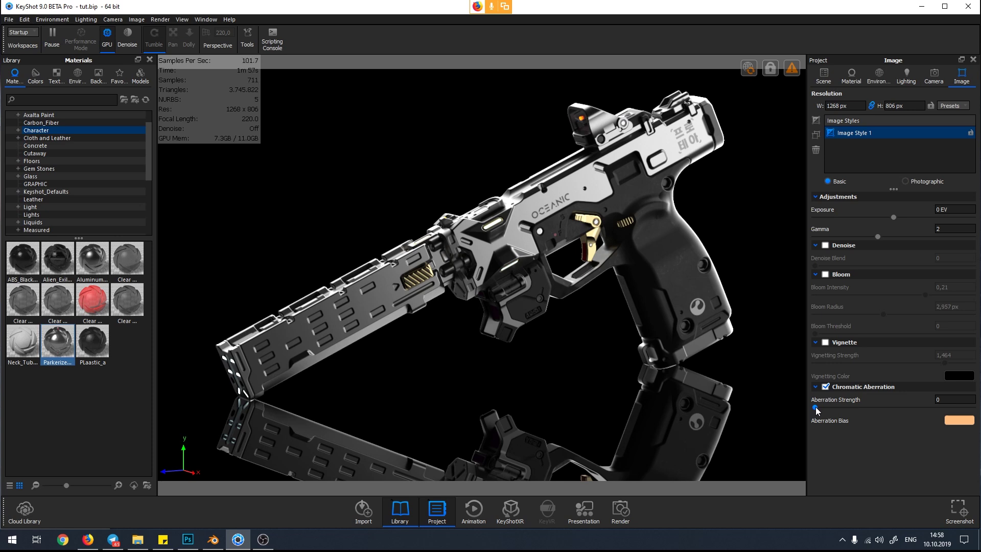
left_click_drag(815, 409, 795, 398)
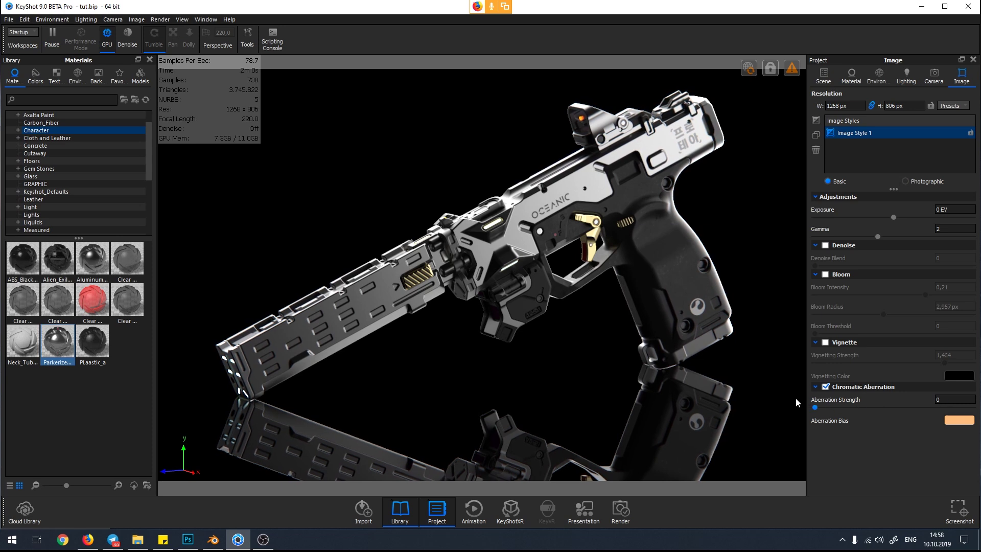
Switch the image style to Photographic with white balance -0.468 and contrast -0.006, trying High Contrast before keeping the Linear response curve.
left_click(909, 181)
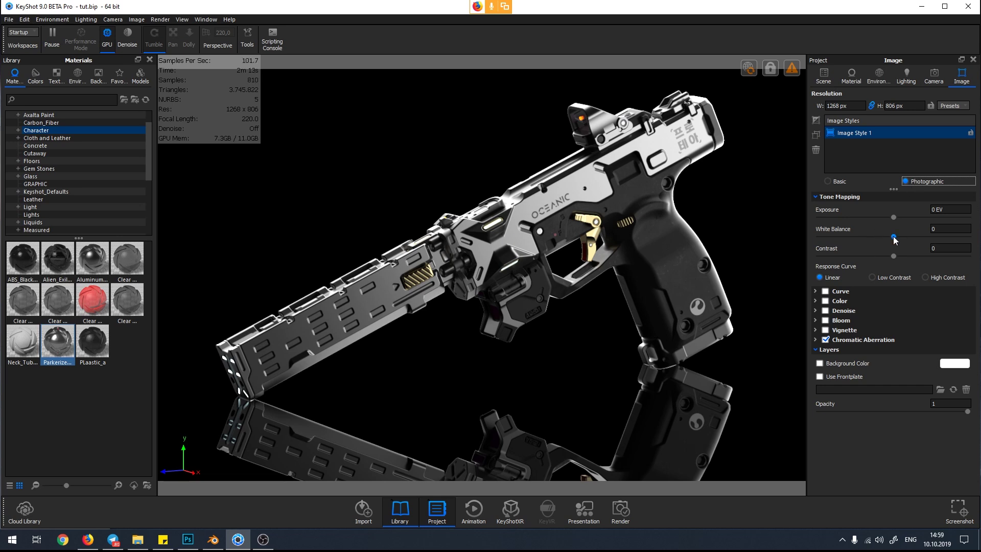
mouse_move(895, 260)
left_mouse_down()
mouse_move(881, 257)
mouse_move(934, 261)
mouse_move(846, 255)
mouse_move(924, 262)
mouse_move(894, 257)
left_mouse_up()
left_click_drag(893, 217, 861, 234)
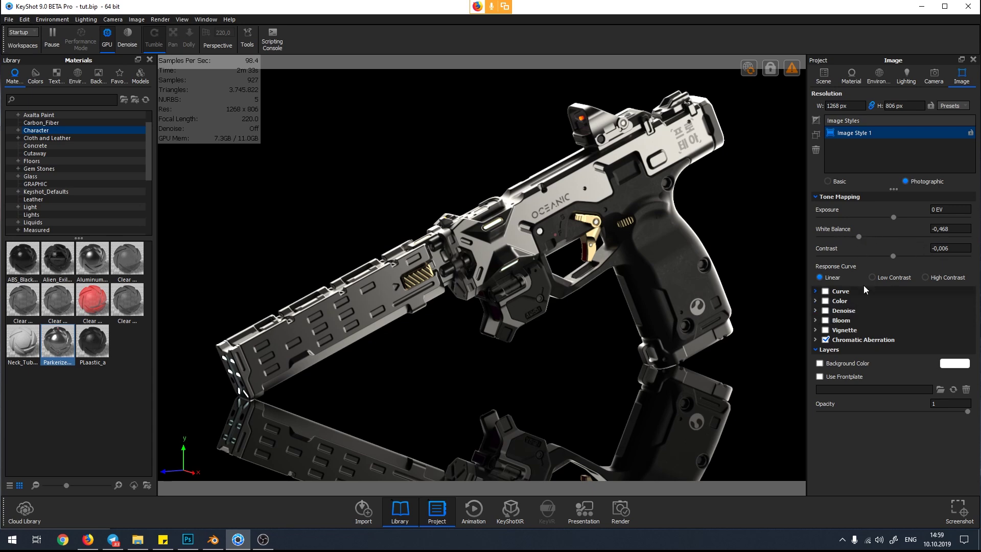
left_click(943, 276)
left_click(827, 278)
Enable the tone curve of the image style and raise its shadows to 0.103.
left_click(816, 291)
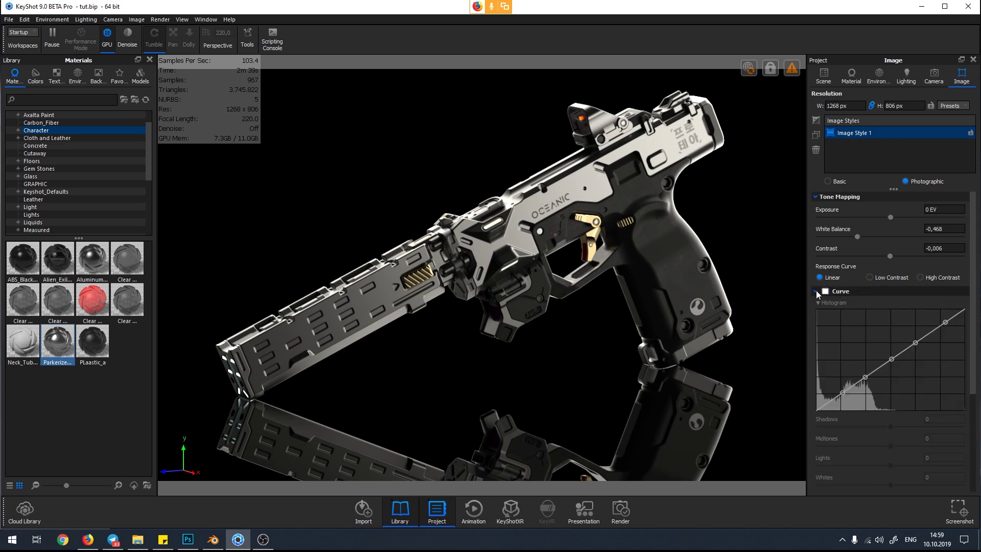
scroll(828, 286, "down", 1)
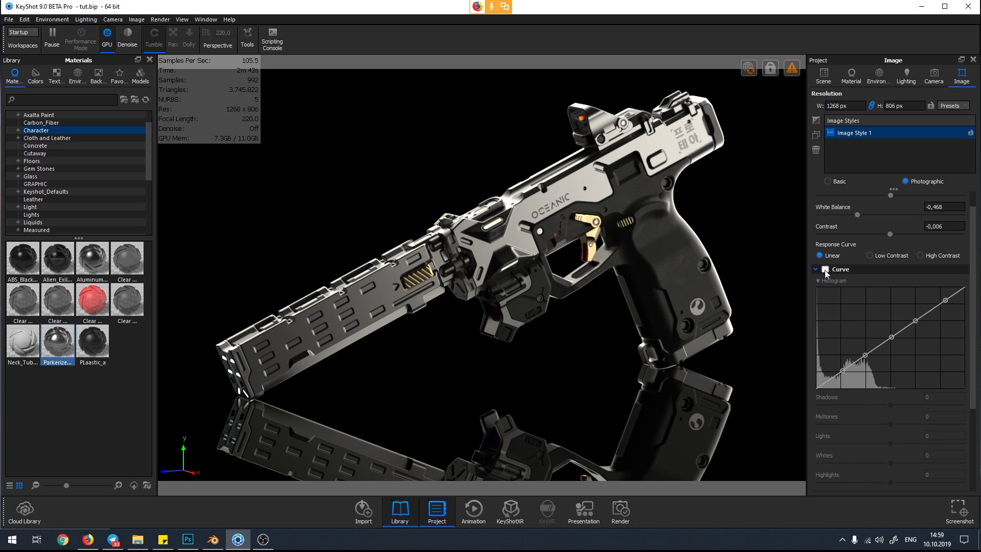
left_click(825, 271)
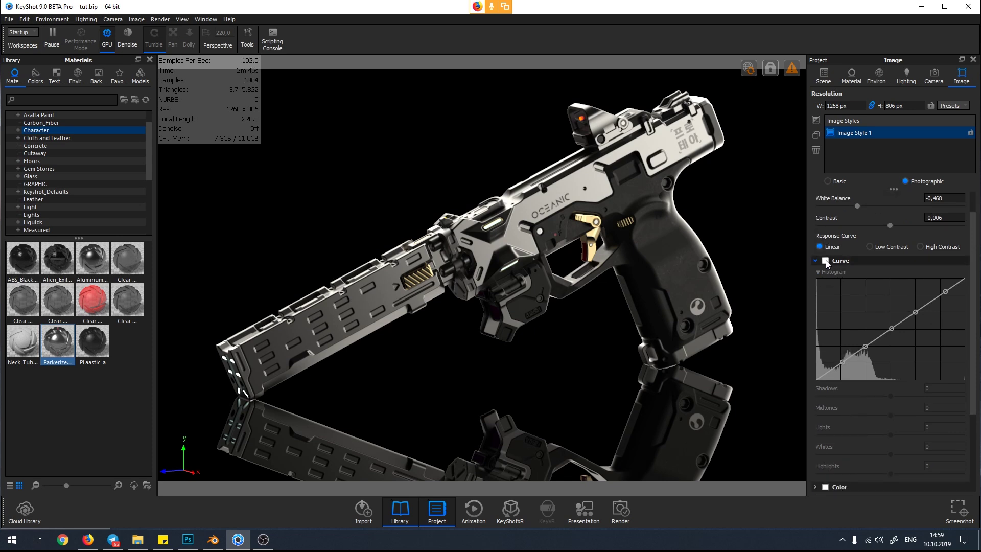
left_click_drag(842, 361, 865, 346)
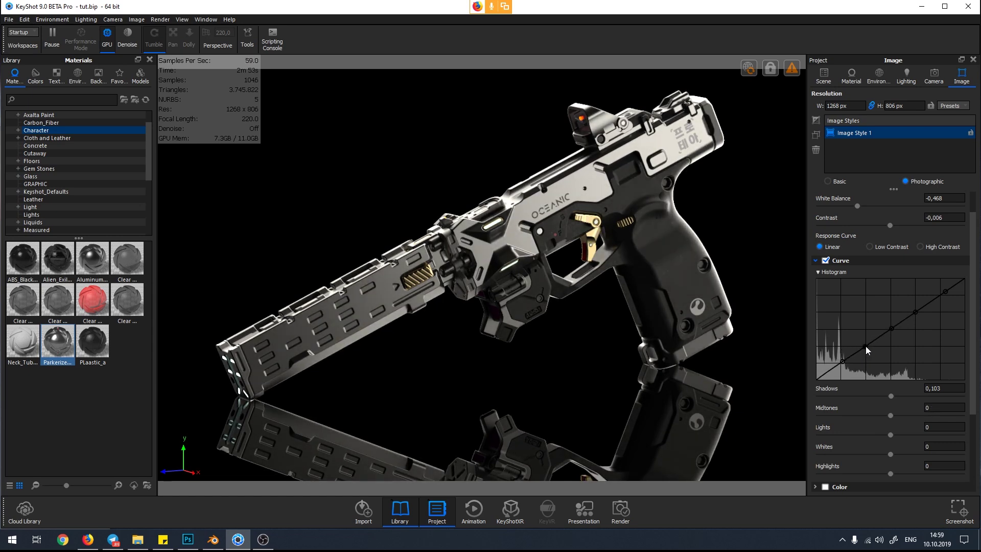
Set the curve's midtones to 0.144, lights to 0.236, whites to 0.207 and highlights to 0.446, and collapse the curve settings.
scroll(868, 357, "down", 2)
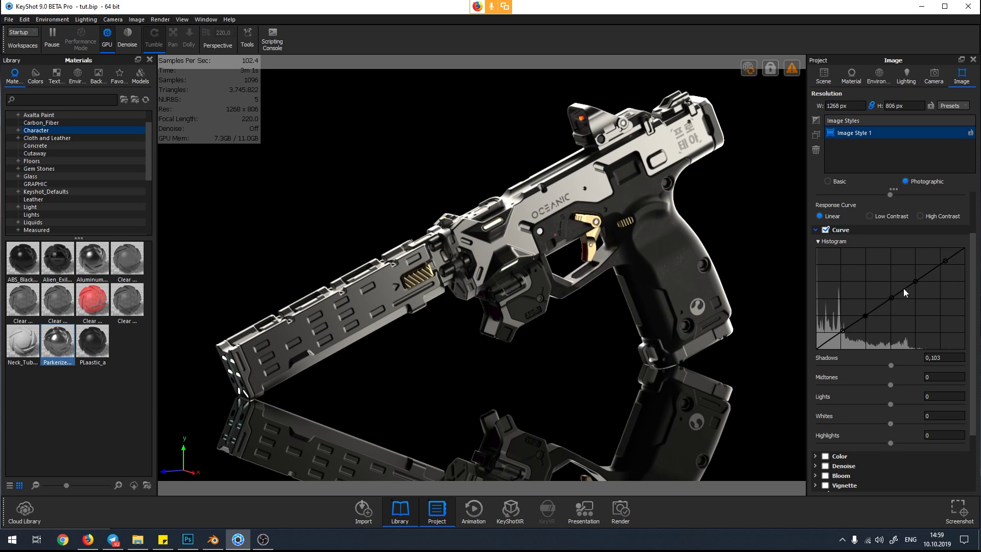
left_click_drag(915, 281, 890, 294)
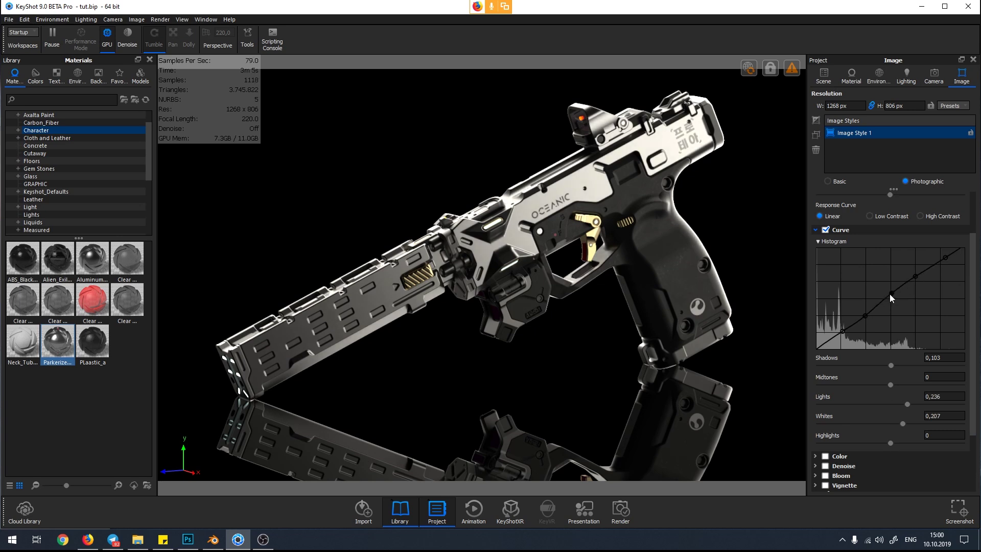
left_click_drag(945, 259, 946, 253)
left_click_drag(865, 316, 867, 313)
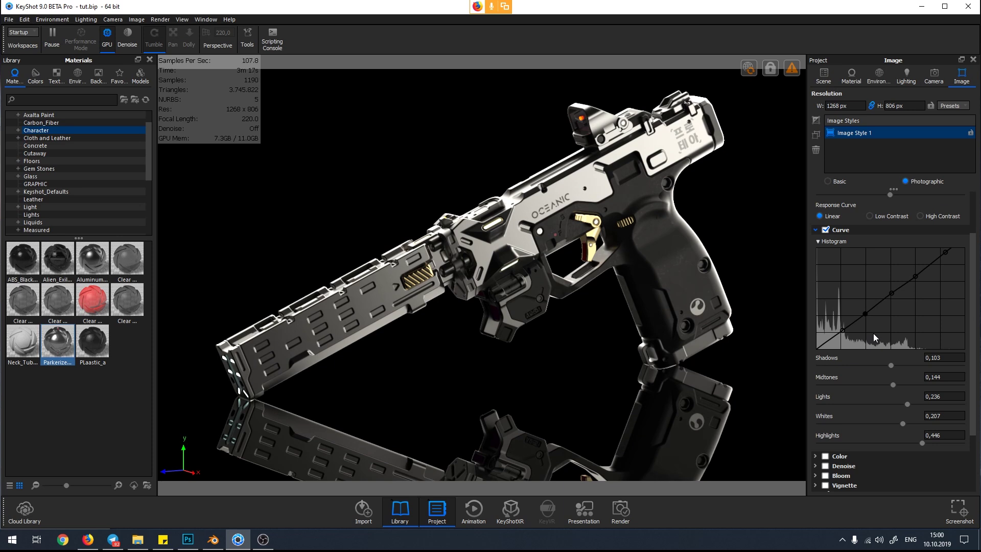
scroll(871, 362, "down", 2)
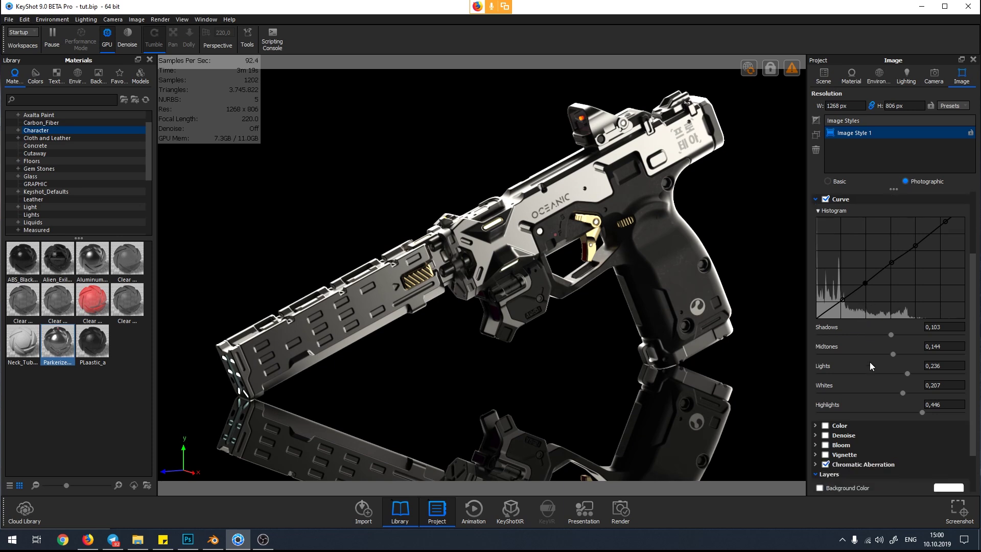
scroll(947, 238, "up", 2)
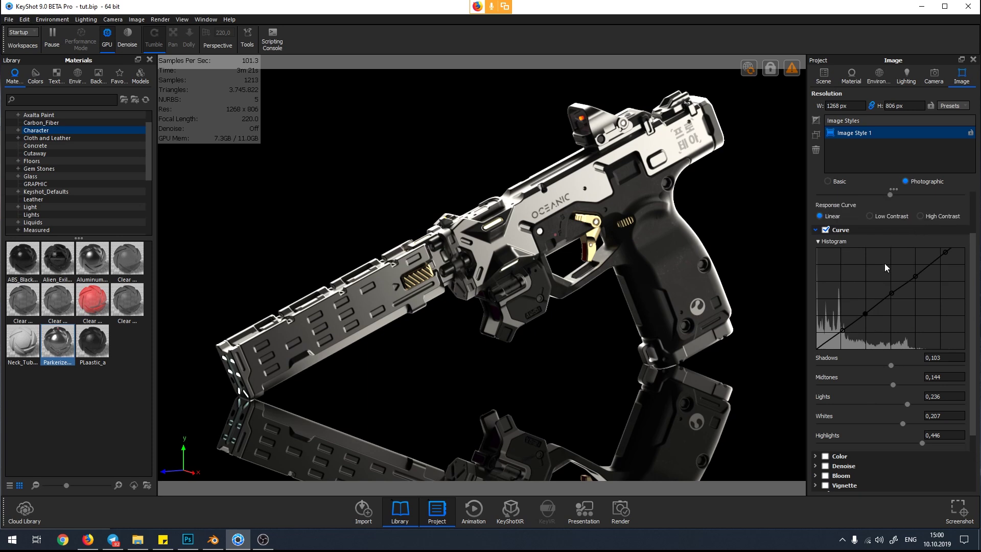
left_click(817, 242)
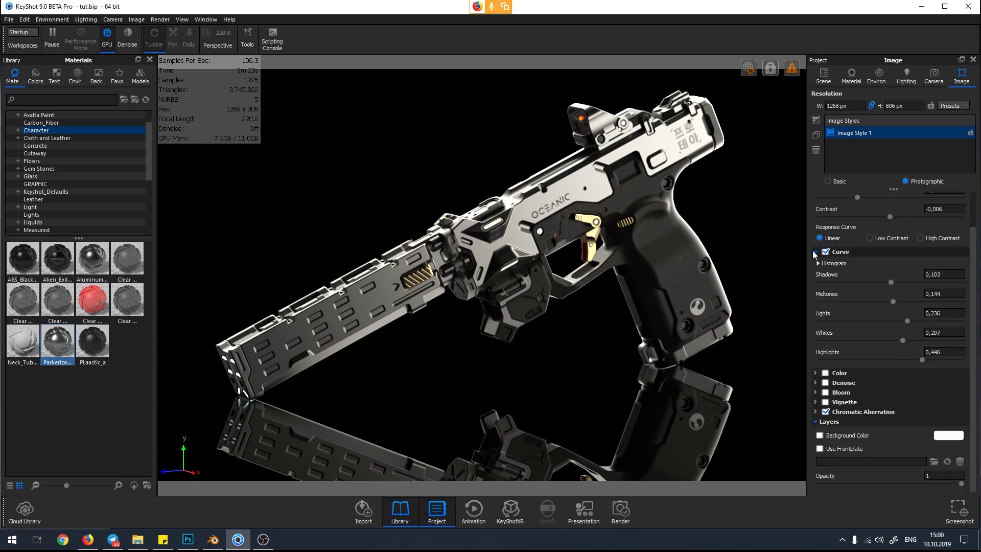
left_click(814, 252)
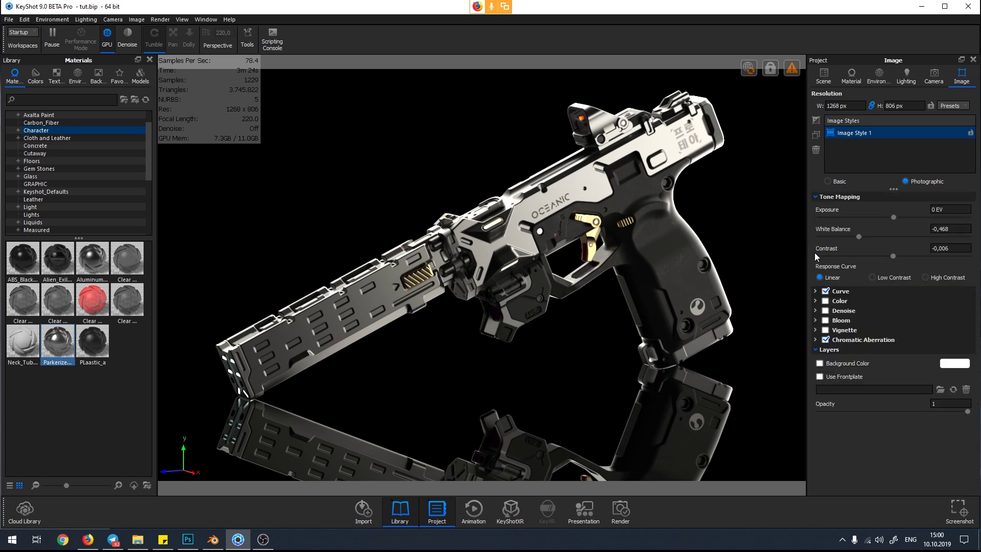
Enable and test the color adjustments of the image style, and briefly toggle denoise on and off.
left_click(826, 303)
left_click_drag(896, 322, 914, 341)
left_click_drag(914, 340, 893, 340)
left_click(816, 300)
left_click(825, 312)
left_click(825, 312)
left_click(816, 313)
Try out the white background color and a lower opacity in the layers, and turn the background color off again.
left_click(819, 363)
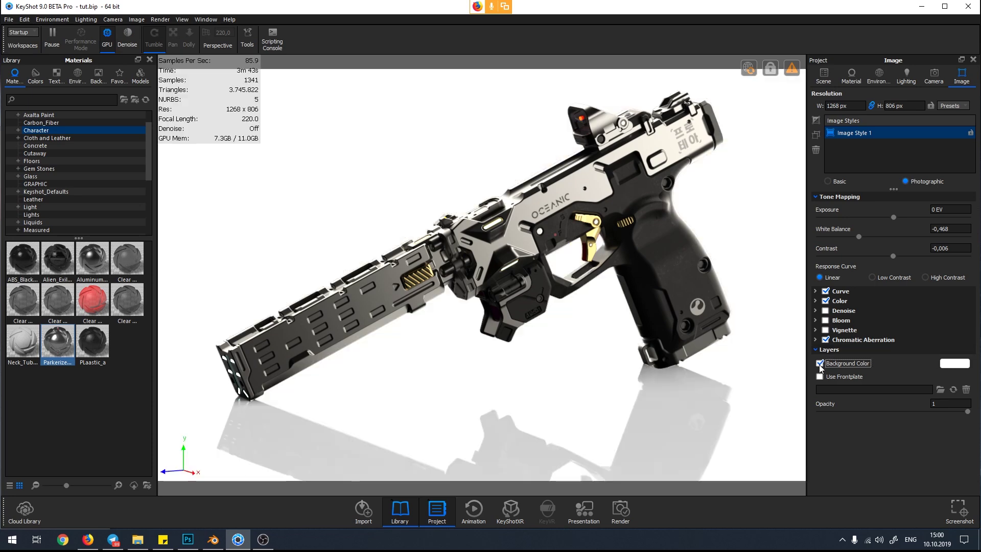
left_click(960, 364)
left_click_drag(725, 173, 709, 104)
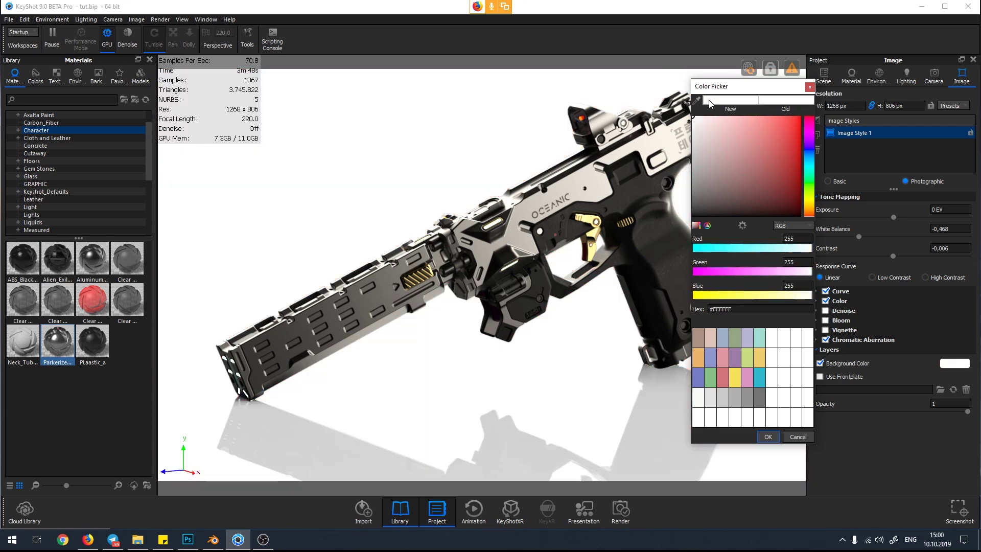
left_click(805, 438)
left_click_drag(968, 412, 833, 411)
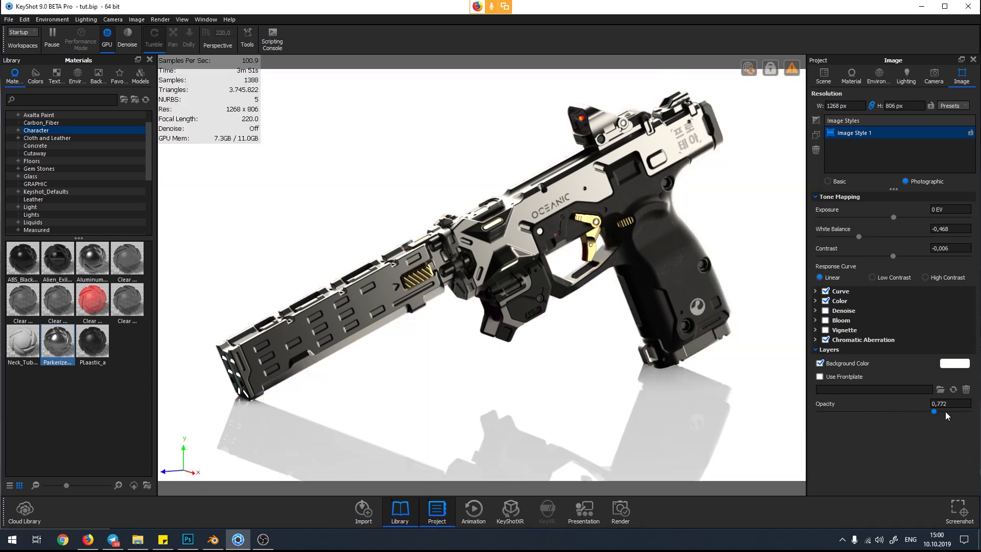
left_click(820, 363)
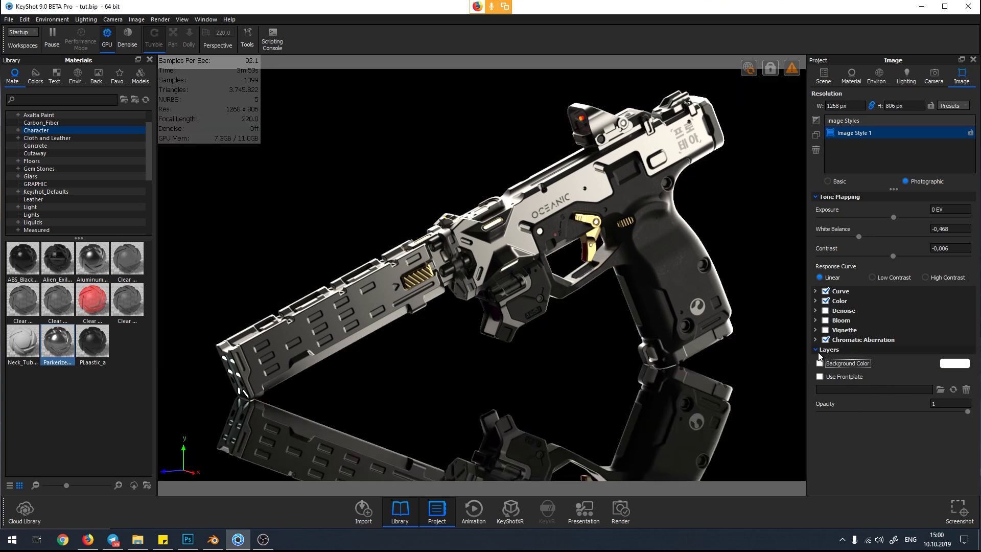
left_click(816, 349)
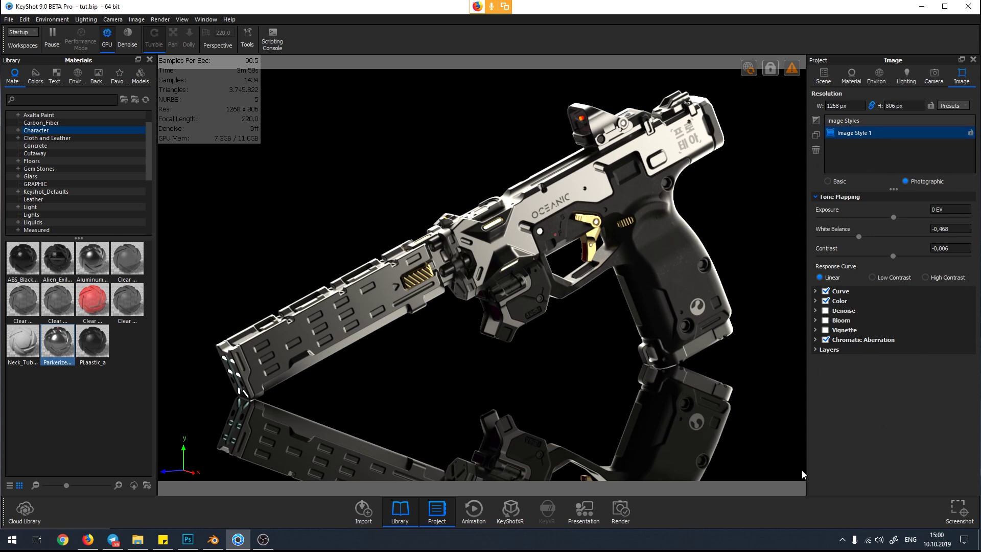
Open the render settings, enable the render region and resize it to about 618 × 469 px around the OCEANIC lettering.
left_click(620, 509)
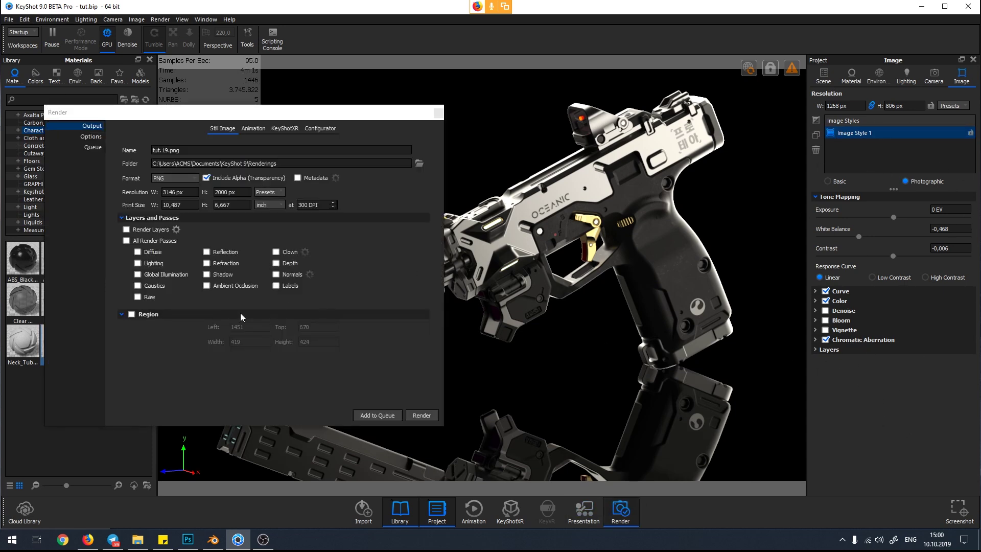
left_click(132, 314)
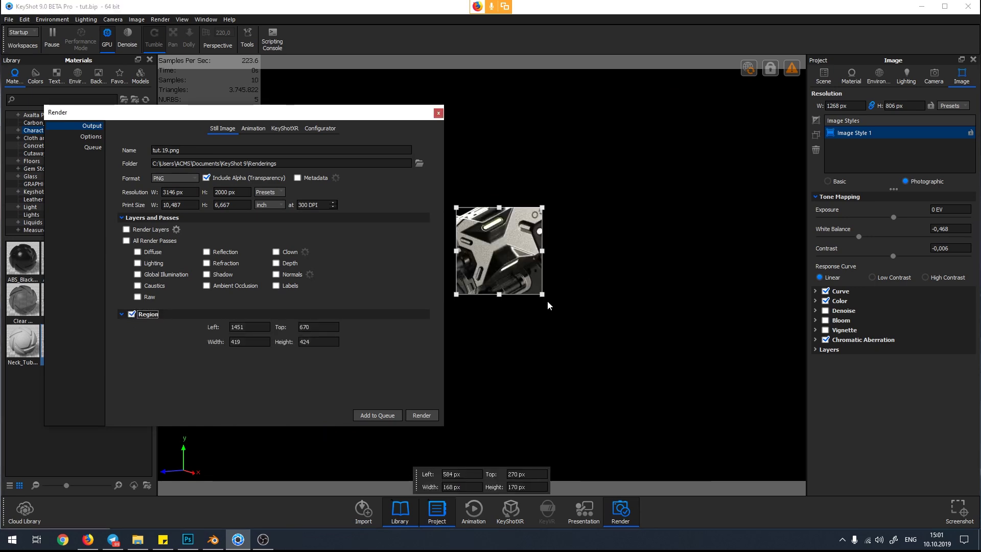
left_click_drag(542, 295, 583, 304)
left_click_drag(538, 262, 568, 237)
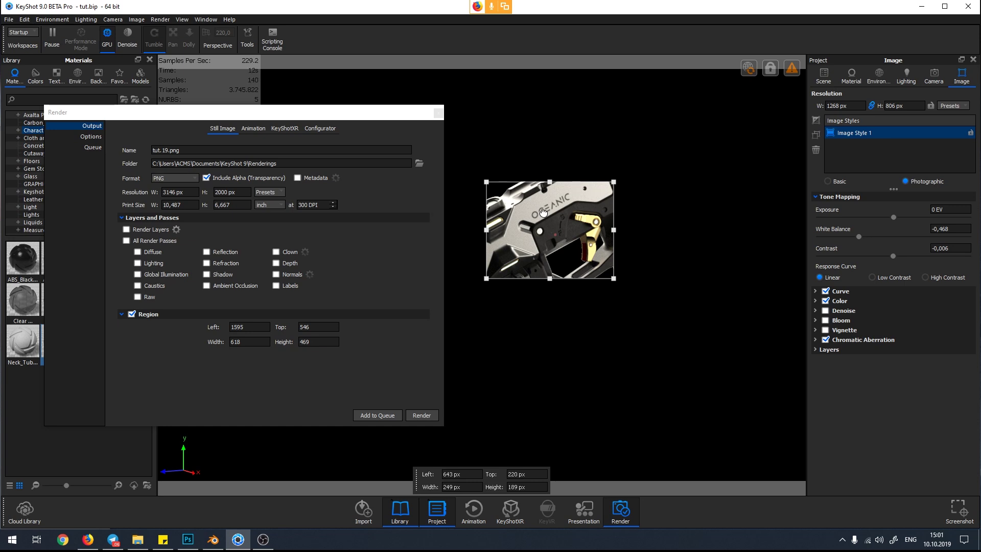
Try the render region on the rear grip and place it over the trigger at about 1749 px left, 566 px top.
left_click_drag(549, 230, 696, 204)
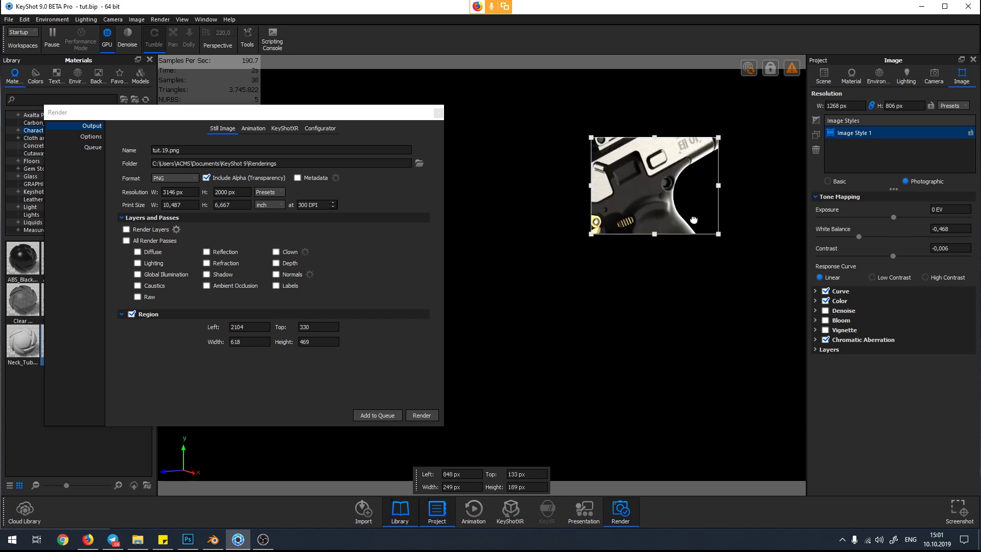
left_click_drag(690, 204, 555, 294)
left_click_drag(571, 250, 583, 225)
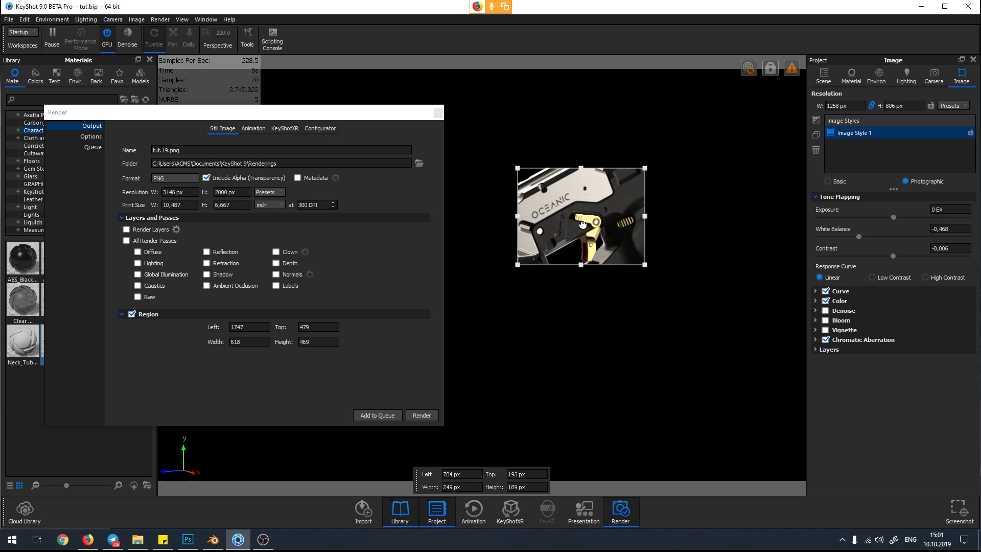
left_click_drag(582, 223, 583, 241)
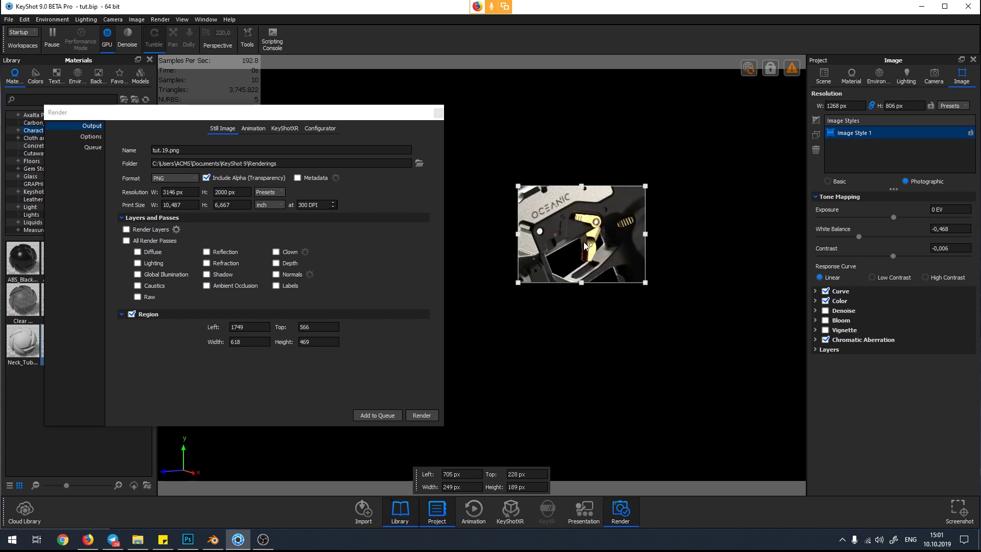